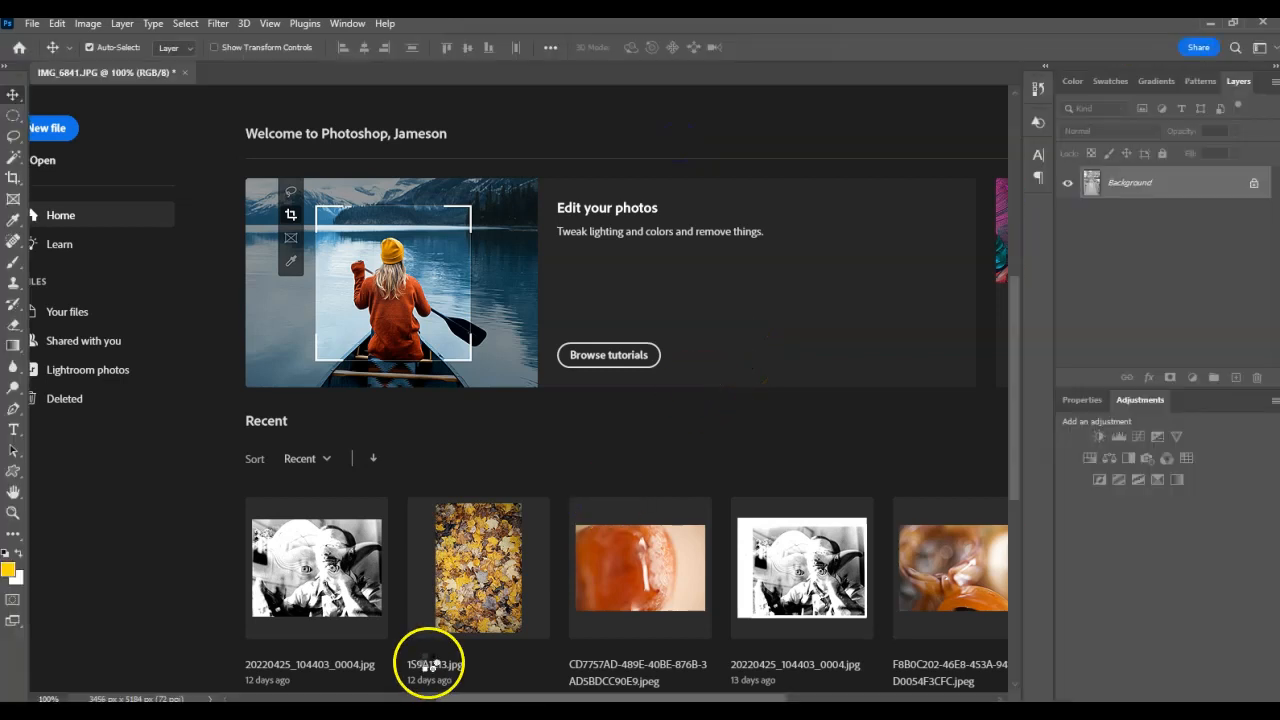
Place the IMG_6840 photo from the Desktop folder into the IMG_6841 document as a new layer at its original size
{"action": "left_click", "coordinate": [134, 711]}
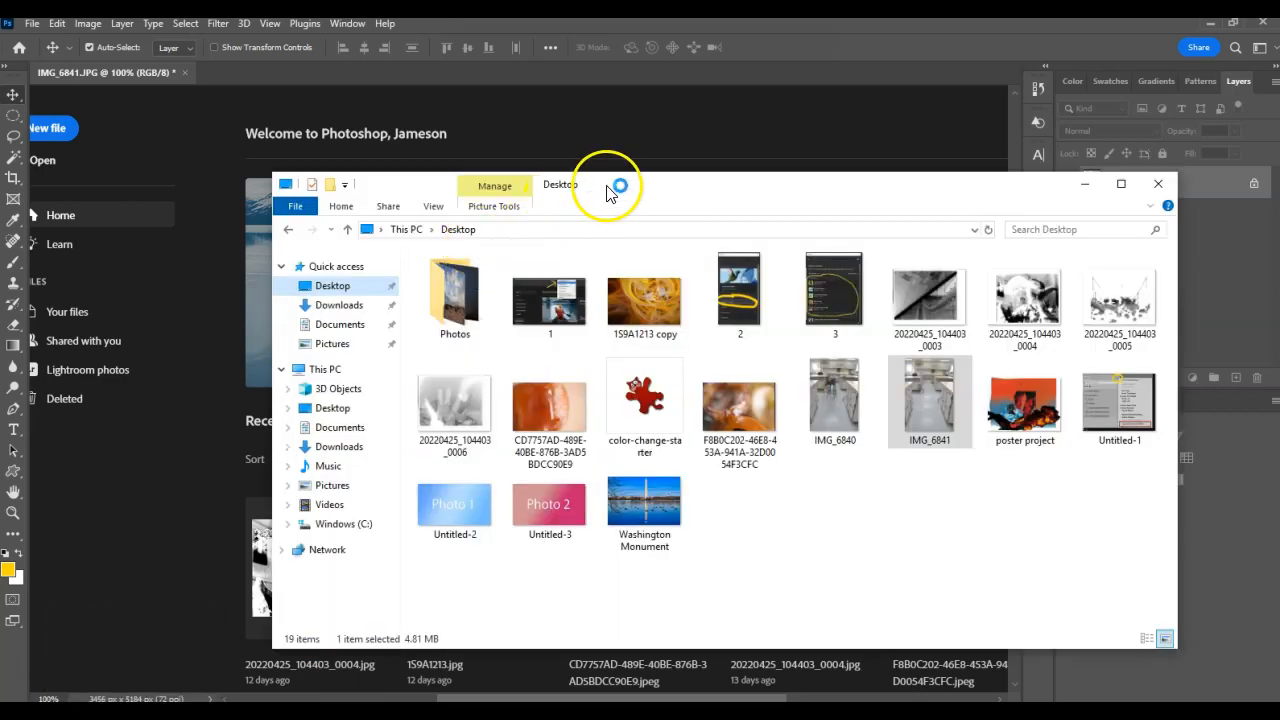
{"action": "left_click_drag", "start_coordinate": [590, 188], "coordinate": [665, 286]}
{"action": "left_click_drag", "start_coordinate": [874, 462], "coordinate": [553, 395]}
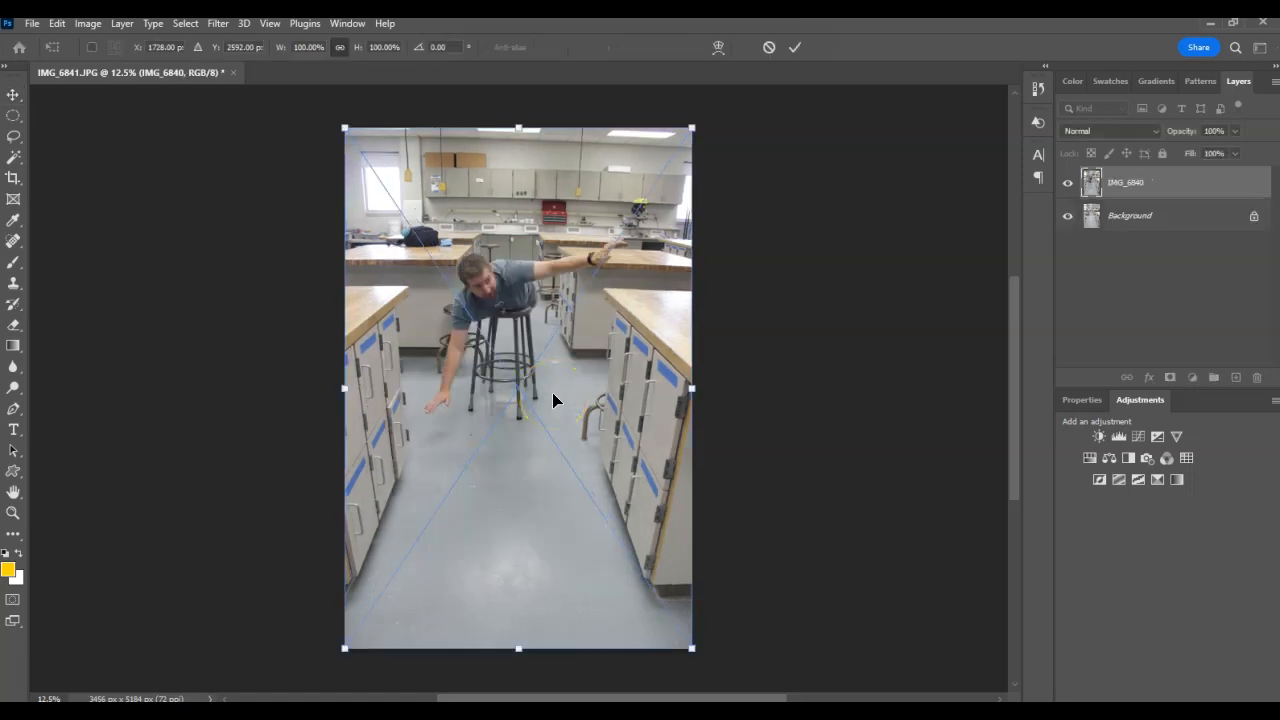
{"action": "key", "text": "Return"}
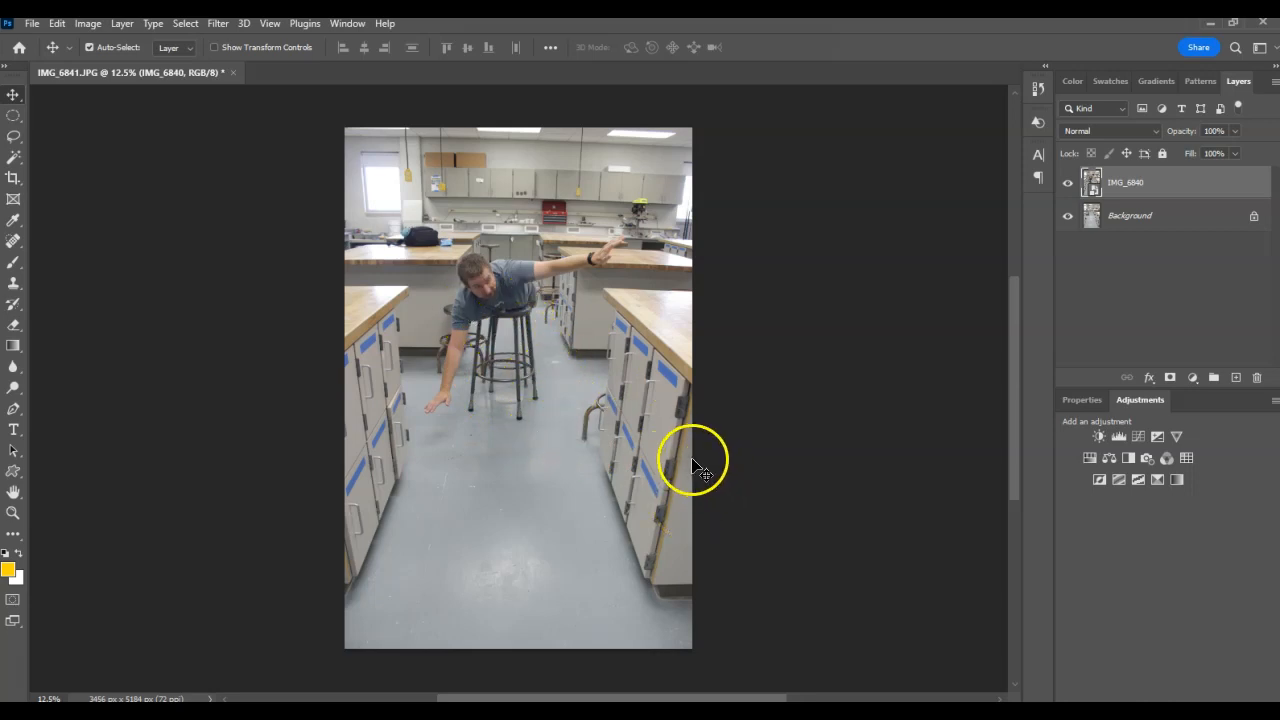
Unlock the Background layer and rasterize the IMG_6840 layer
{"action": "left_click", "coordinate": [1254, 221]}
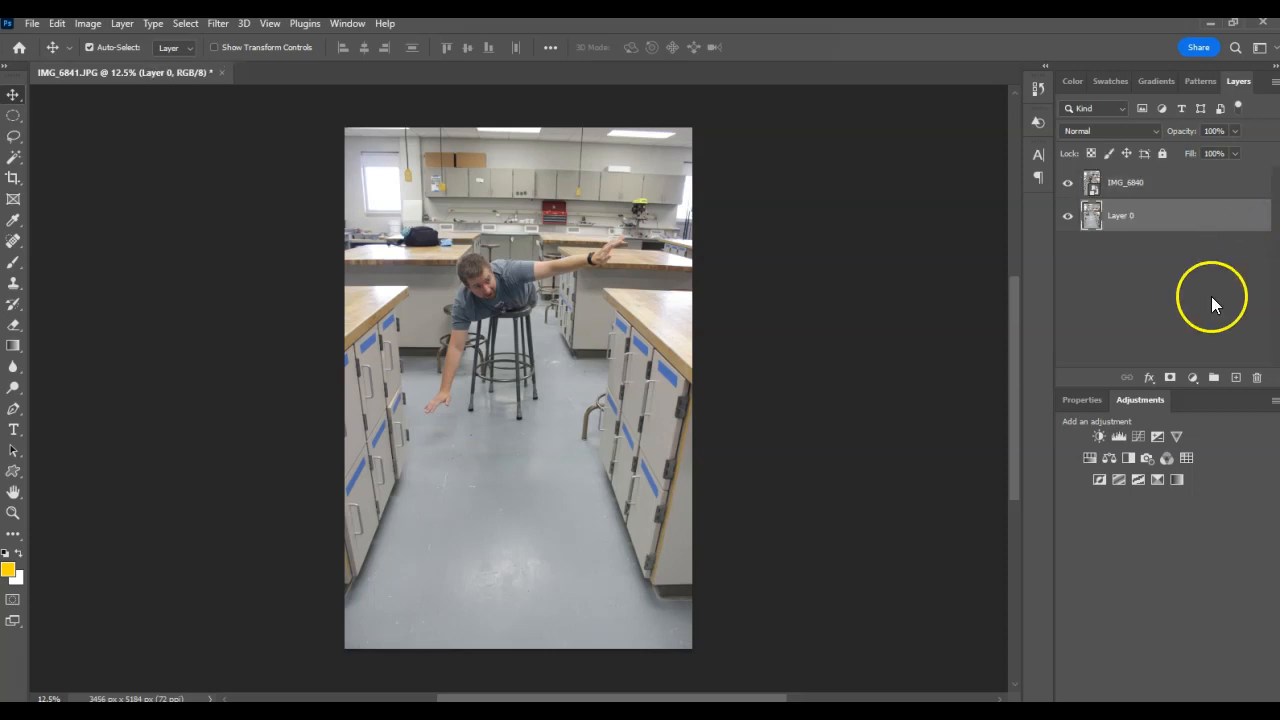
{"action": "double_click", "coordinate": [1211, 296]}
{"action": "left_click", "coordinate": [1168, 106]}
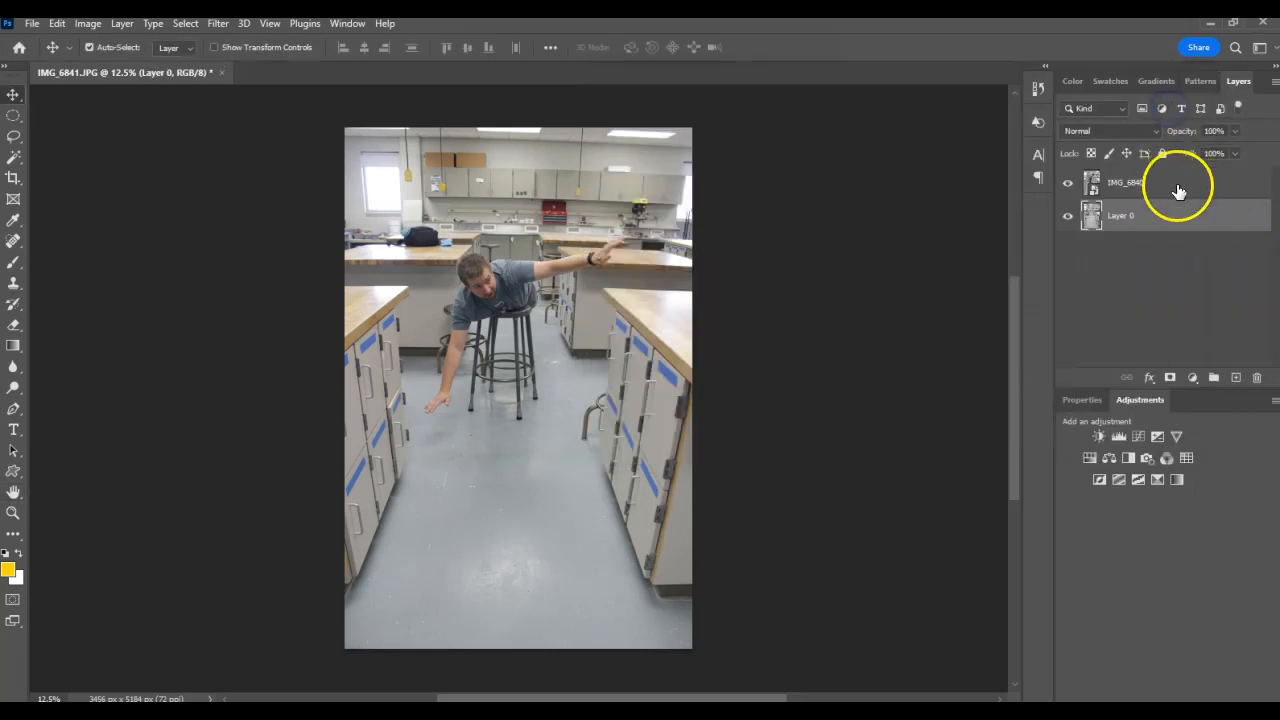
{"action": "left_click_drag", "start_coordinate": [1172, 225], "coordinate": [1143, 184]}
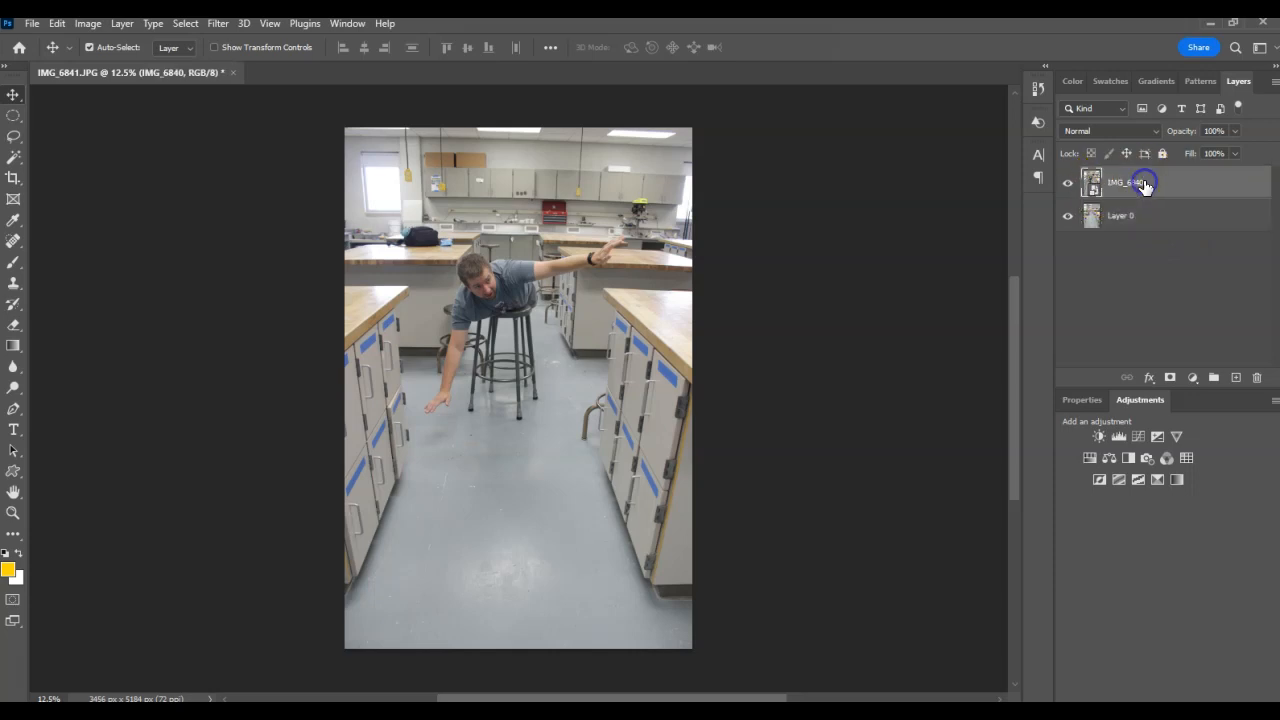
{"action": "right_click", "coordinate": [1147, 185]}
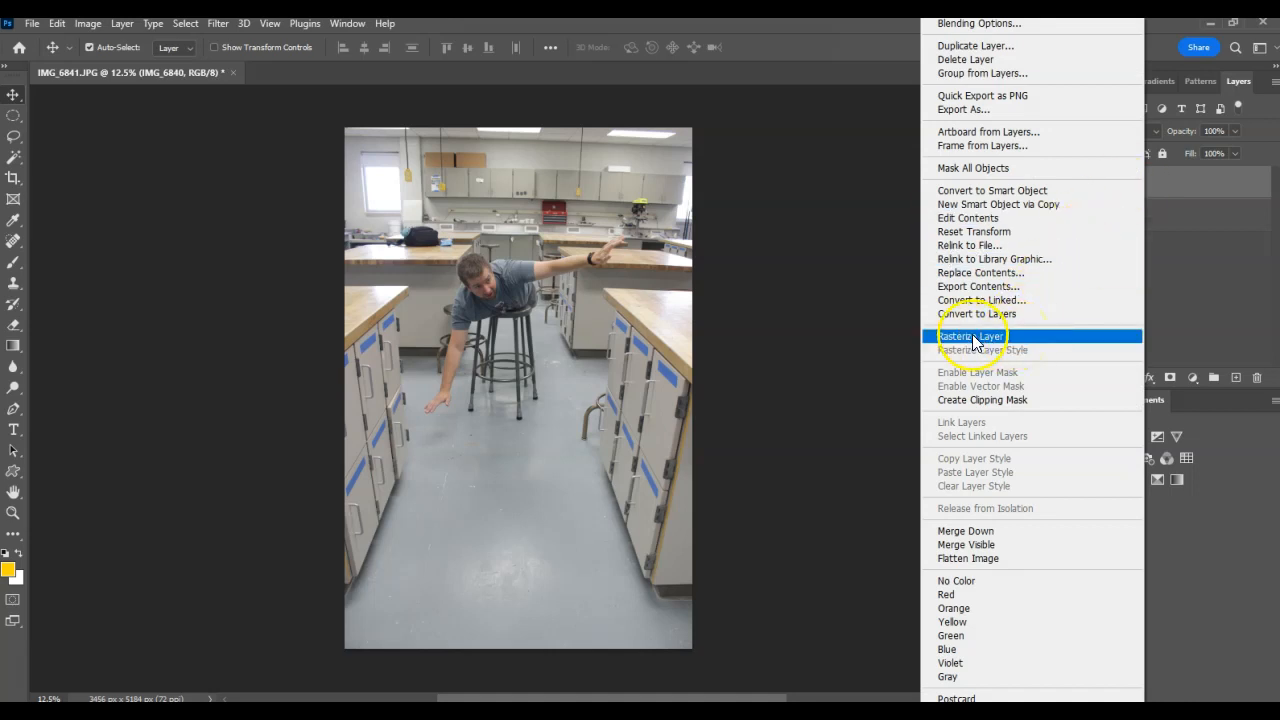
{"action": "left_click", "coordinate": [972, 337]}
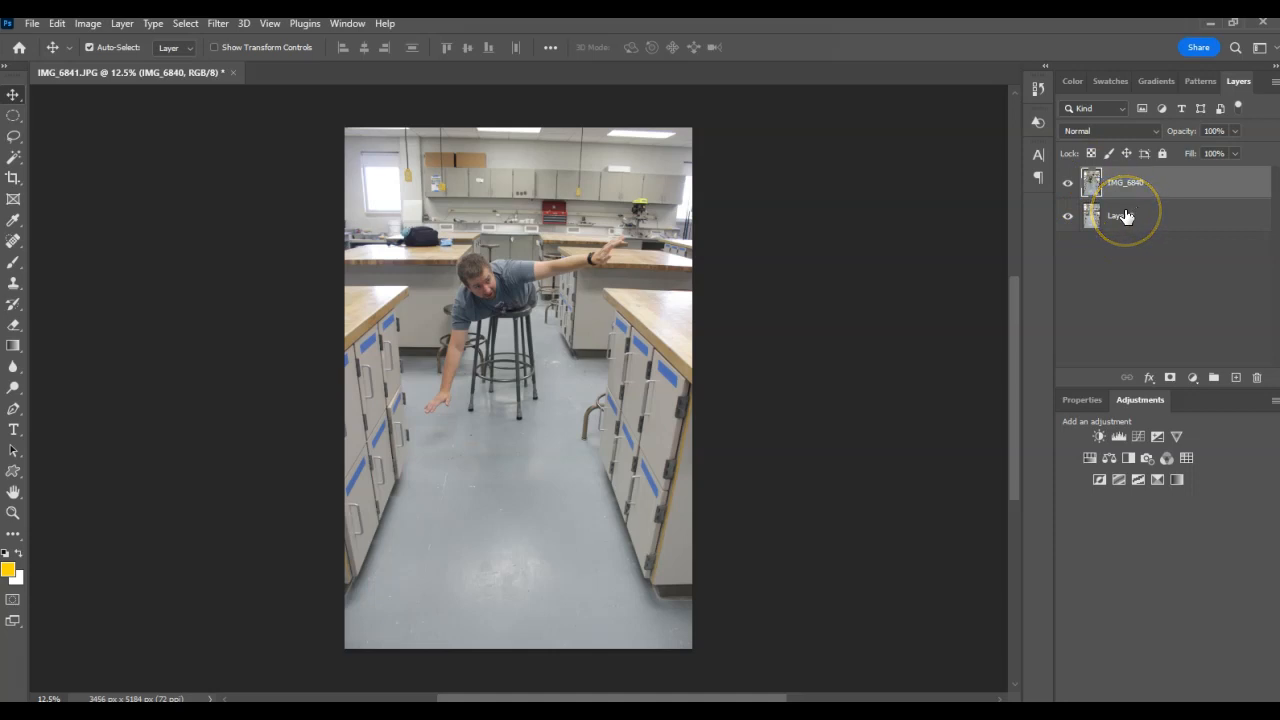
Auto-align the IMG_6840 layer and Layer 0 using the Auto projection
{"action": "left_click", "coordinate": [1138, 185]}
{"action": "left_click", "coordinate": [1138, 217], "text": "shift"}
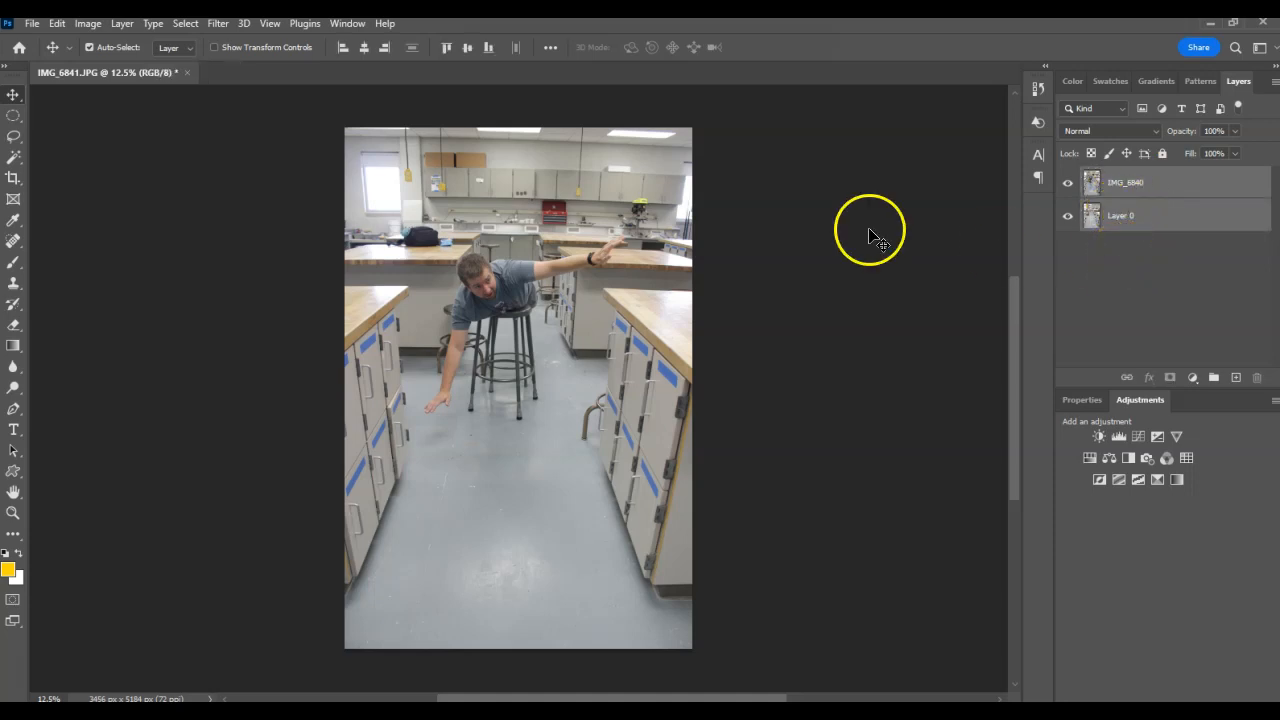
{"action": "left_click", "coordinate": [60, 24]}
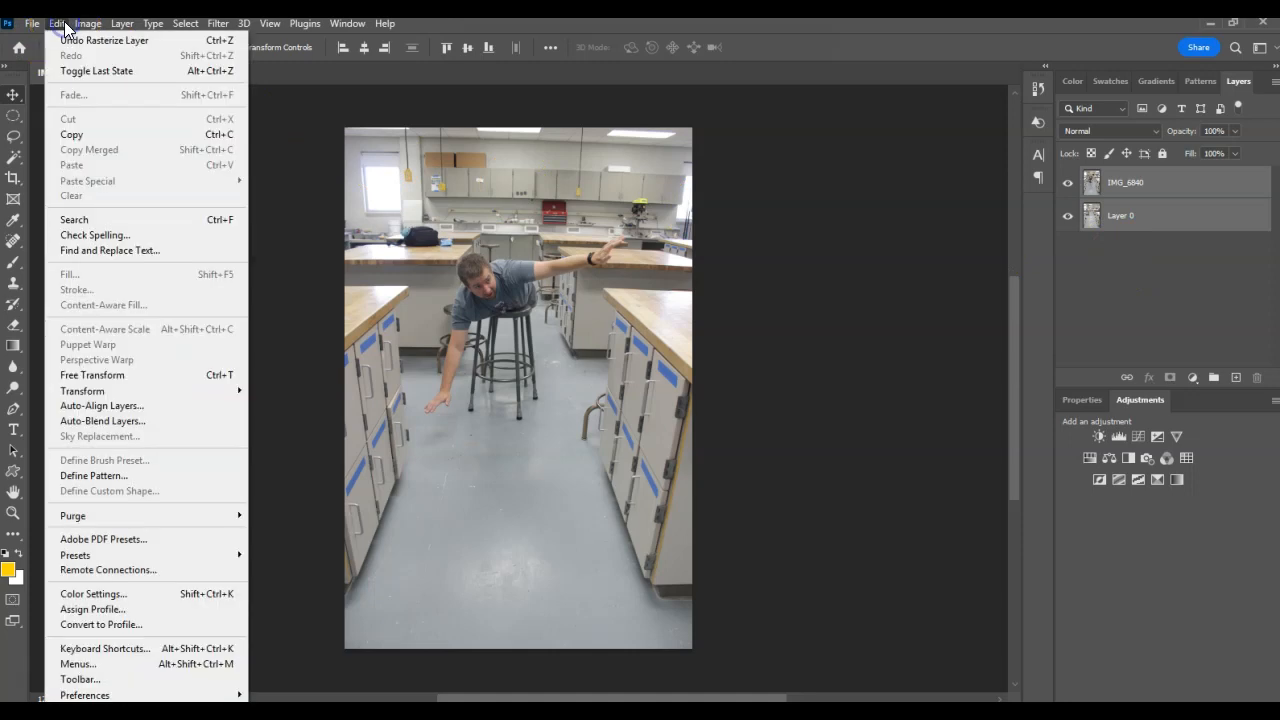
{"action": "left_click", "coordinate": [85, 407]}
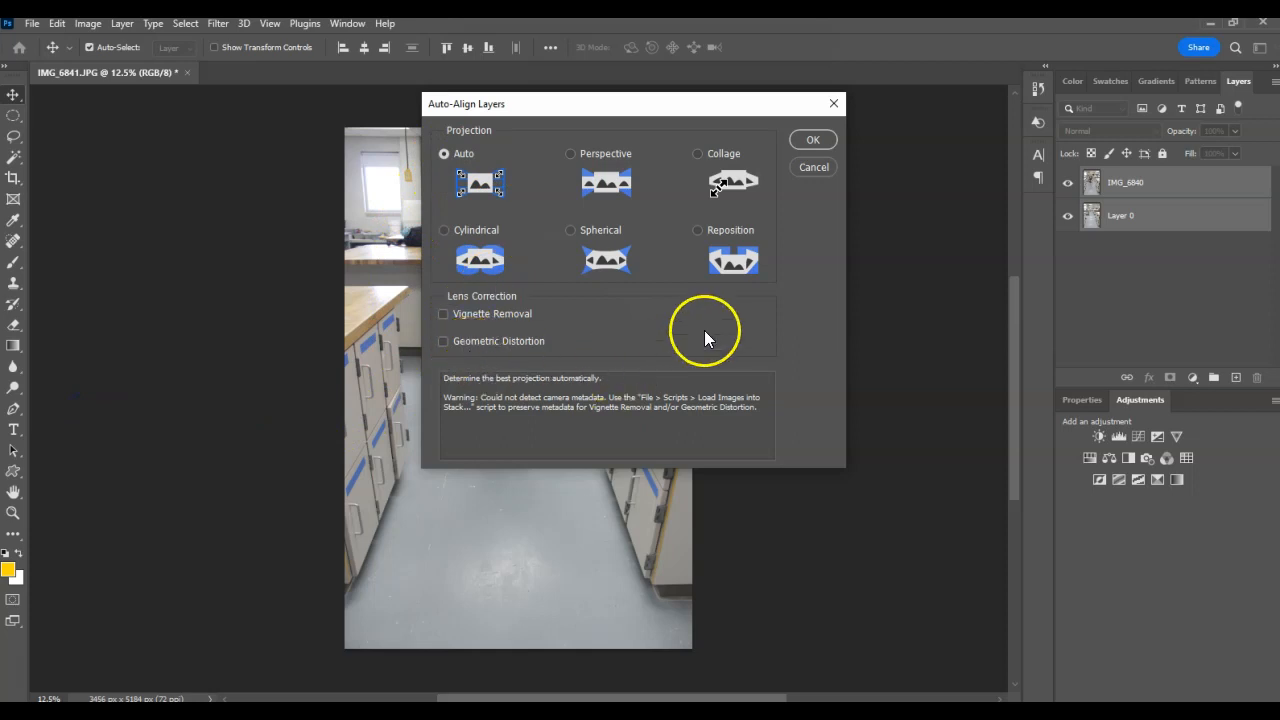
{"action": "left_click", "coordinate": [812, 143]}
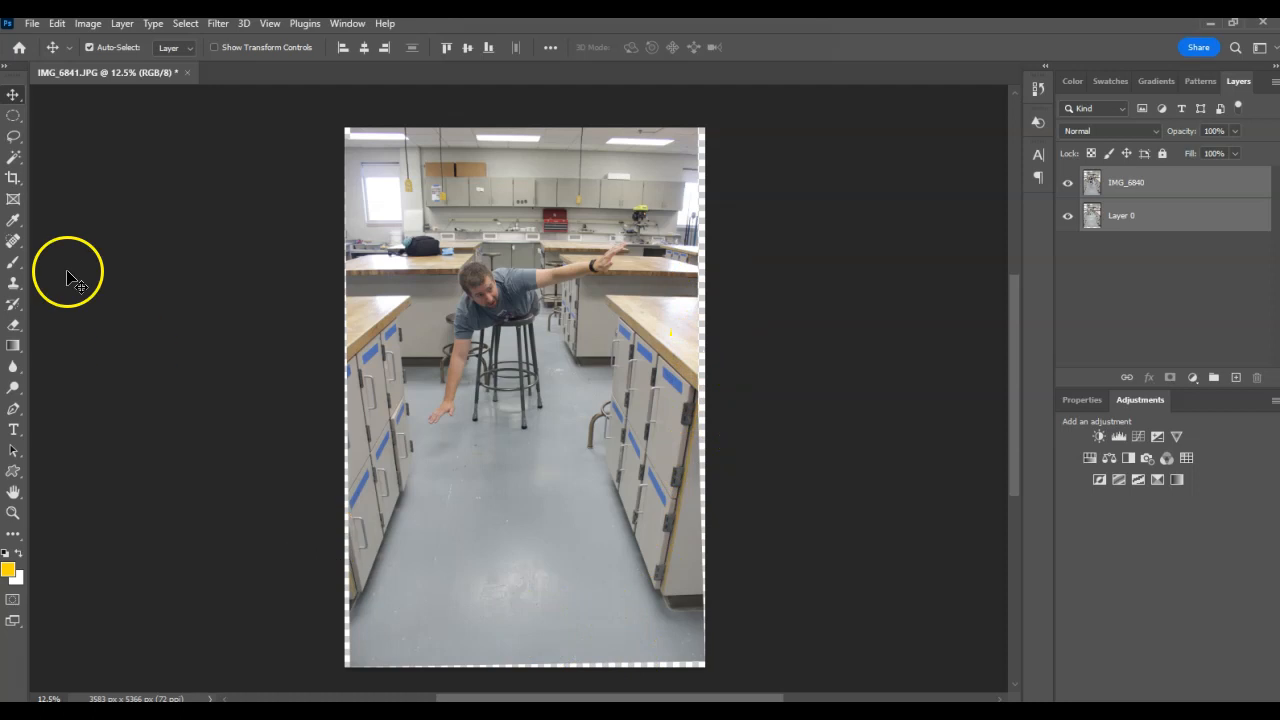
Crop the canvas slightly on its edges to remove the transparent borders around the aligned photos
{"action": "left_click", "coordinate": [15, 178]}
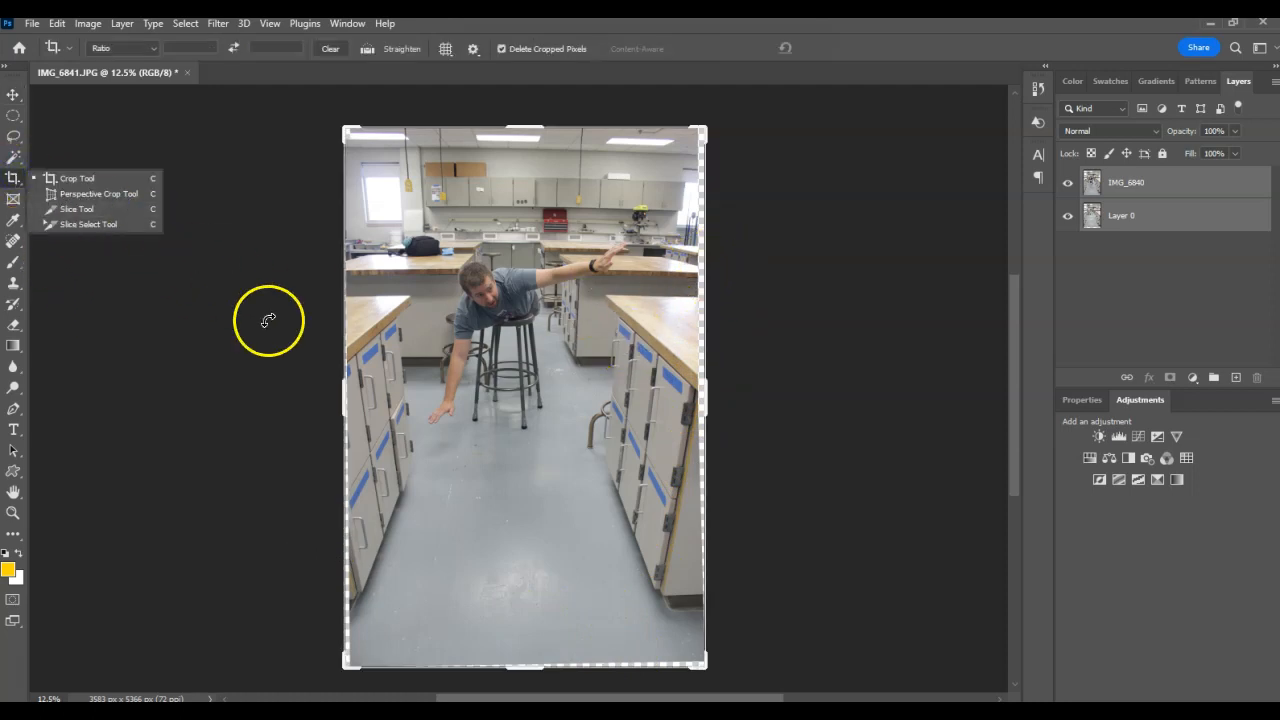
{"action": "left_click", "coordinate": [349, 403]}
{"action": "left_click_drag", "start_coordinate": [349, 403], "coordinate": [353, 403]}
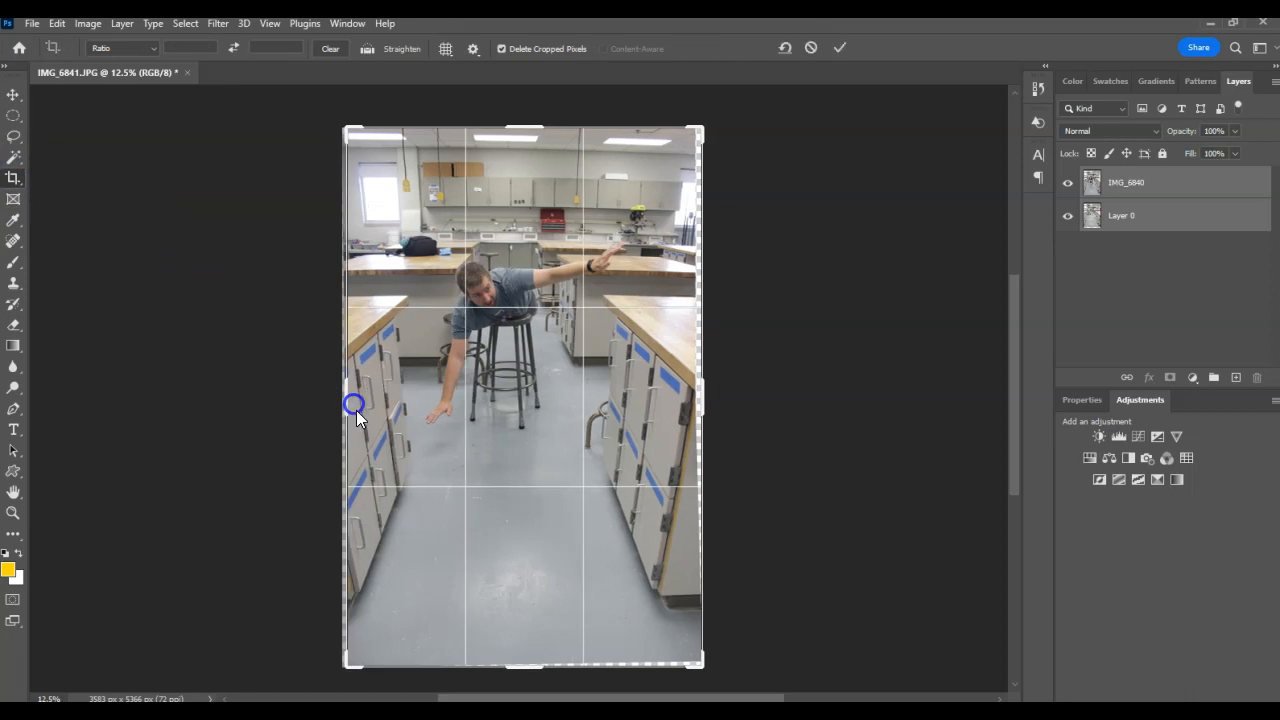
{"action": "left_click_drag", "start_coordinate": [530, 665], "coordinate": [529, 660]}
{"action": "left_click_drag", "start_coordinate": [706, 429], "coordinate": [703, 396]}
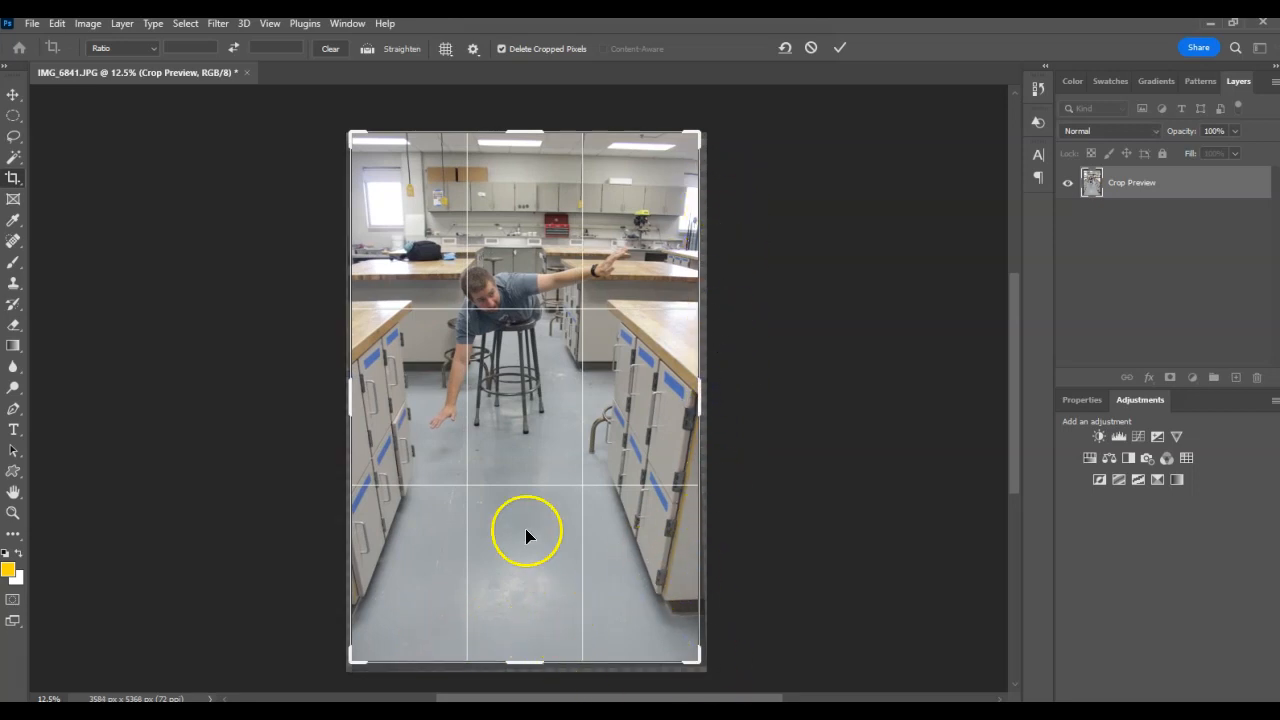
{"action": "key", "text": "Return"}
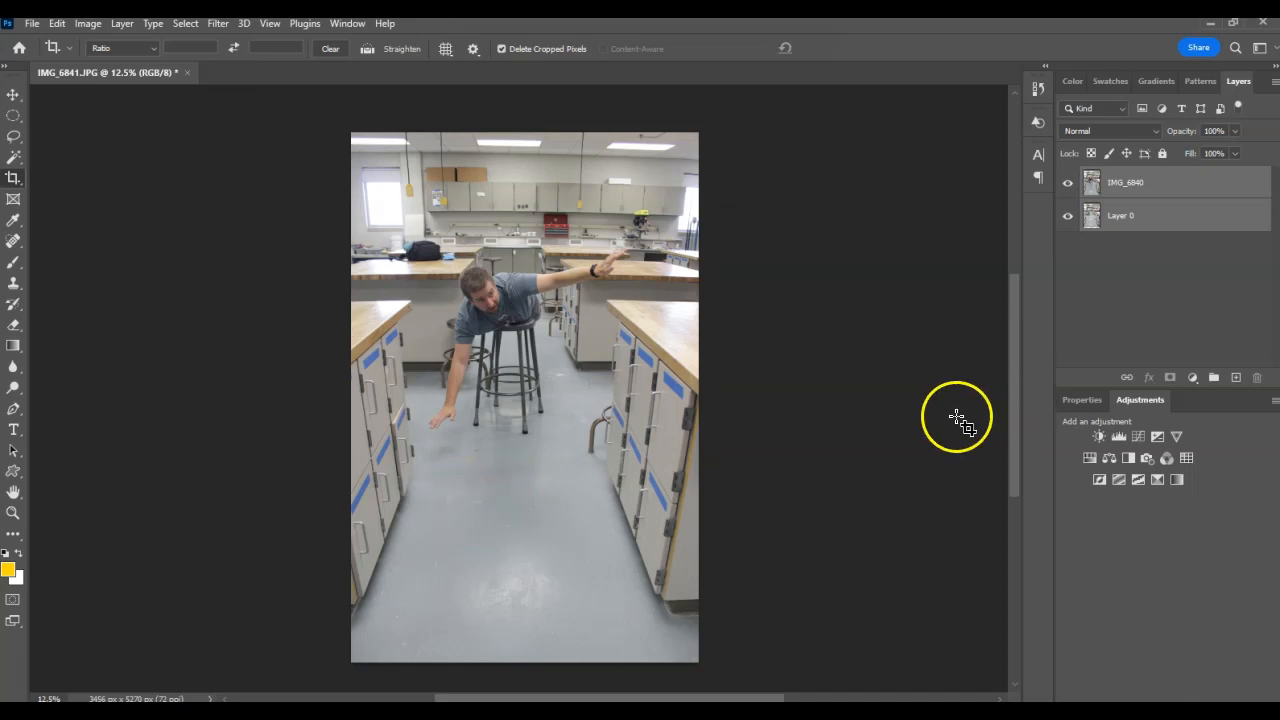
Add a white layer mask to the IMG_6840 layer and make the mask active
{"action": "left_click", "coordinate": [1130, 194]}
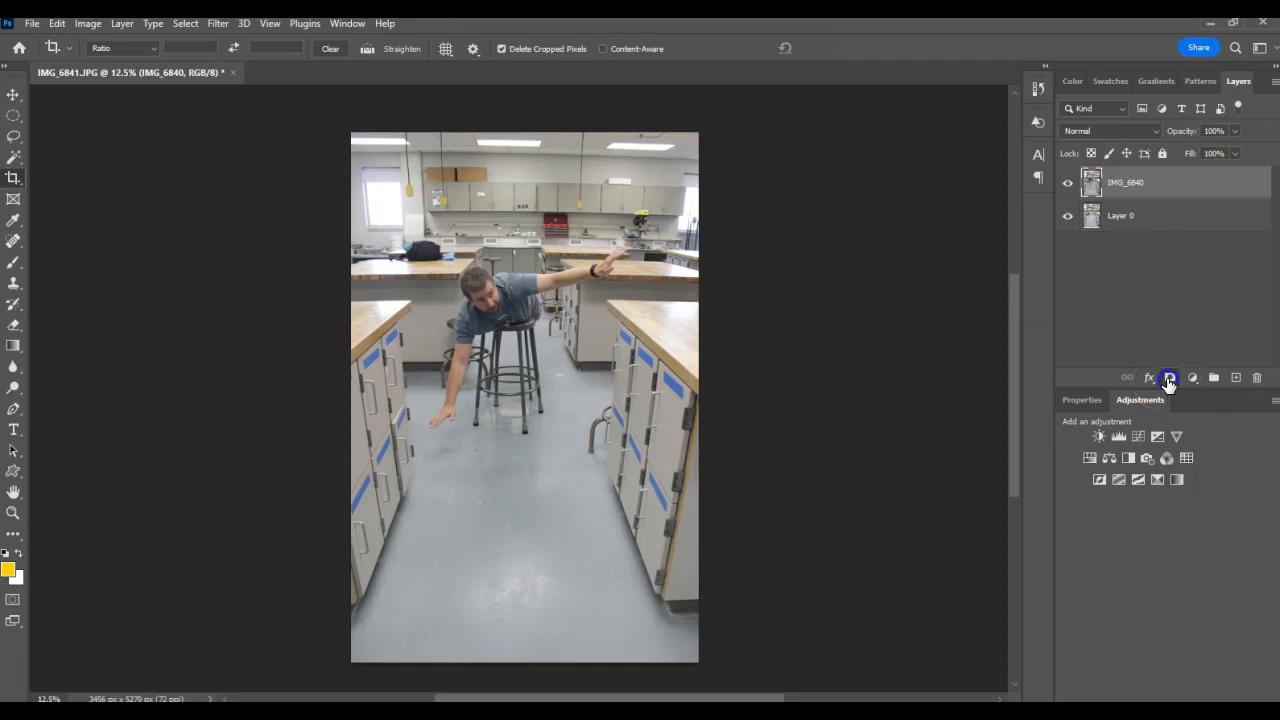
{"action": "left_click", "coordinate": [1168, 380]}
{"action": "left_click", "coordinate": [1124, 183]}
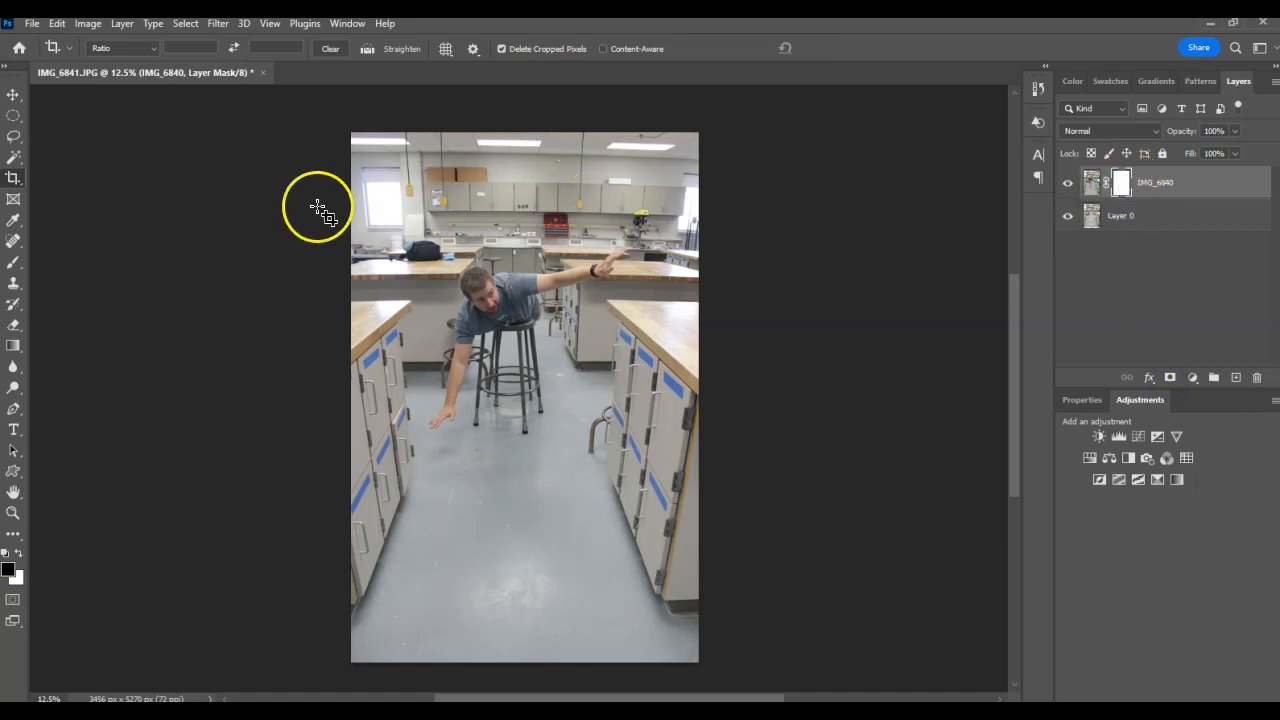
Set up the Brush tool at 400 px with a lower hardness for soft mask edges
{"action": "left_click", "coordinate": [13, 266]}
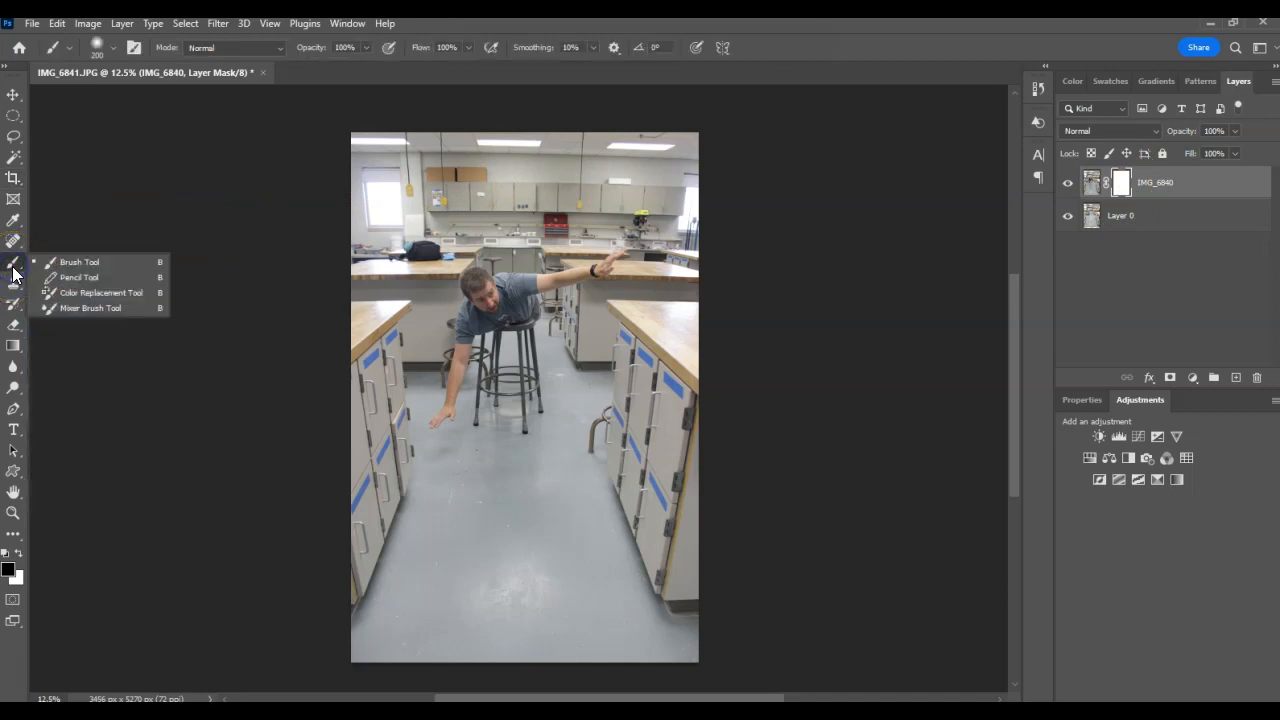
{"action": "left_click", "coordinate": [60, 262]}
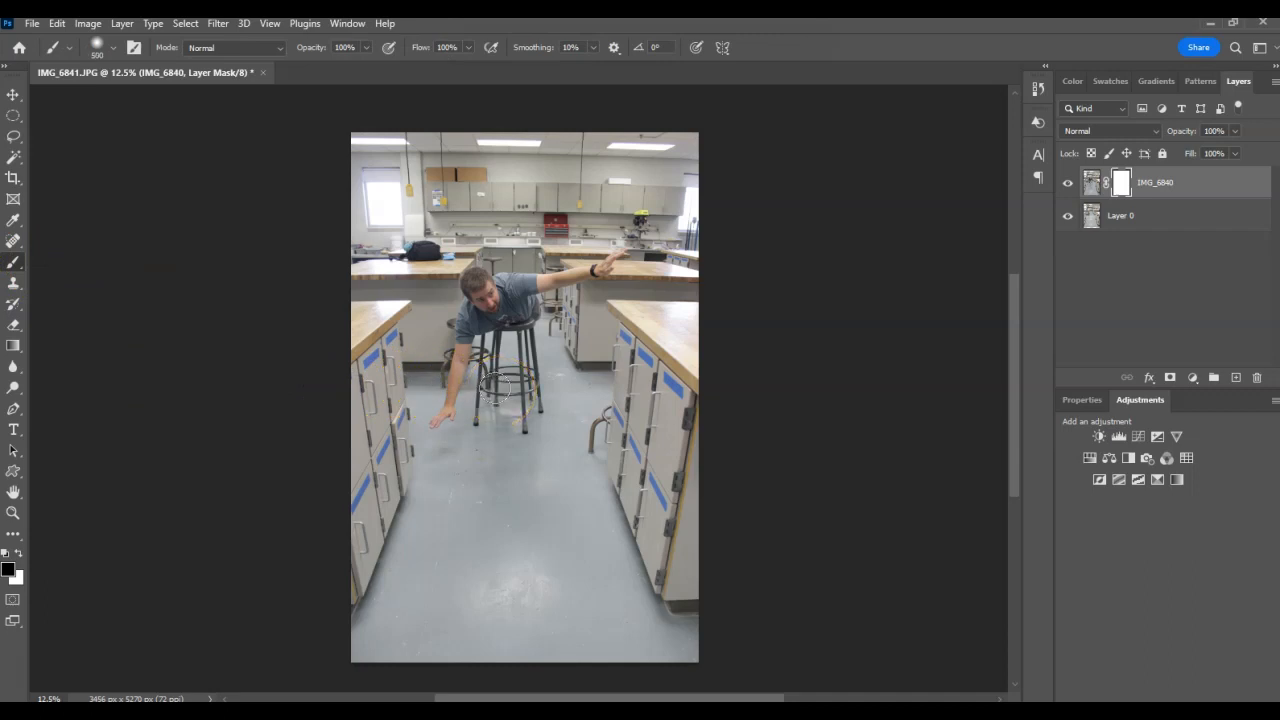
{"action": "key", "text": "]"}
{"action": "key", "text": "]"}
{"action": "key", "text": "]"}
{"action": "mouse_move", "coordinate": [495, 388]}
{"action": "left_mouse_down"}
{"action": "mouse_move", "coordinate": [512, 412]}
{"action": "mouse_move", "coordinate": [494, 417]}
{"action": "left_mouse_up"}
{"action": "key", "text": "["}
{"action": "key", "text": "["}
{"action": "key", "text": "["}
{"action": "left_click", "coordinate": [110, 50]}
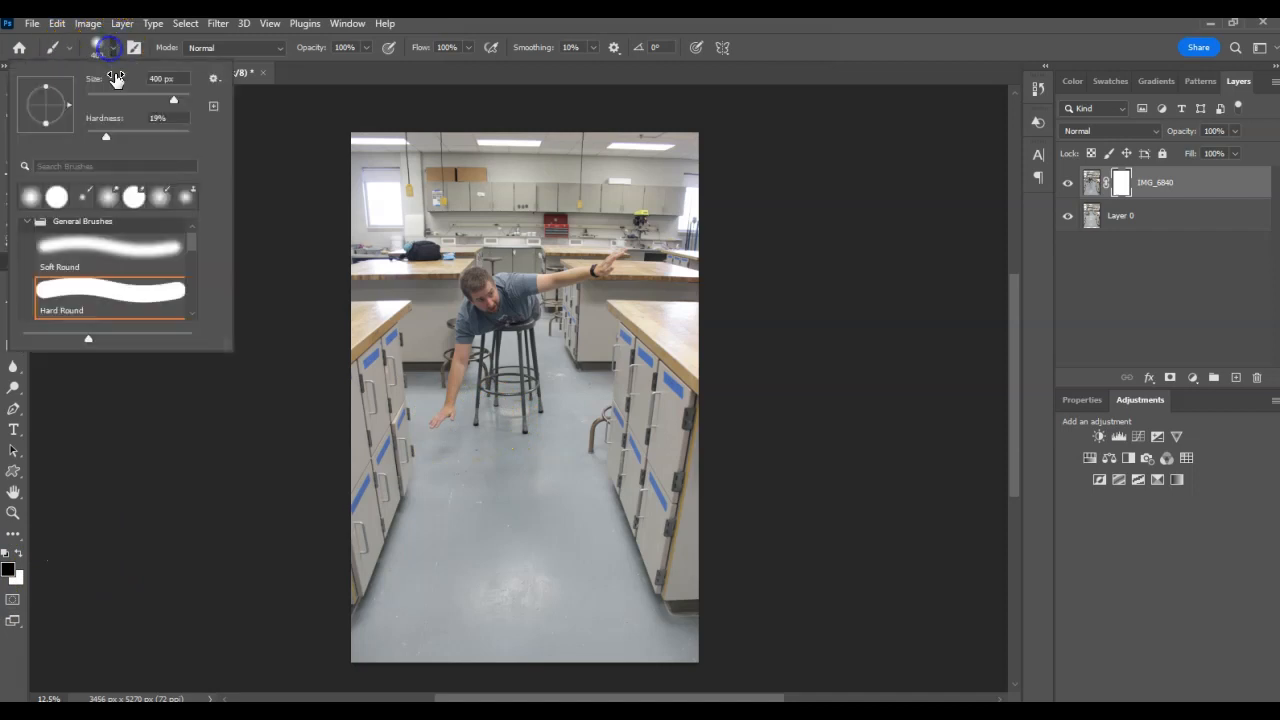
{"action": "left_click_drag", "start_coordinate": [107, 136], "coordinate": [86, 136]}
{"action": "left_click", "coordinate": [115, 49]}
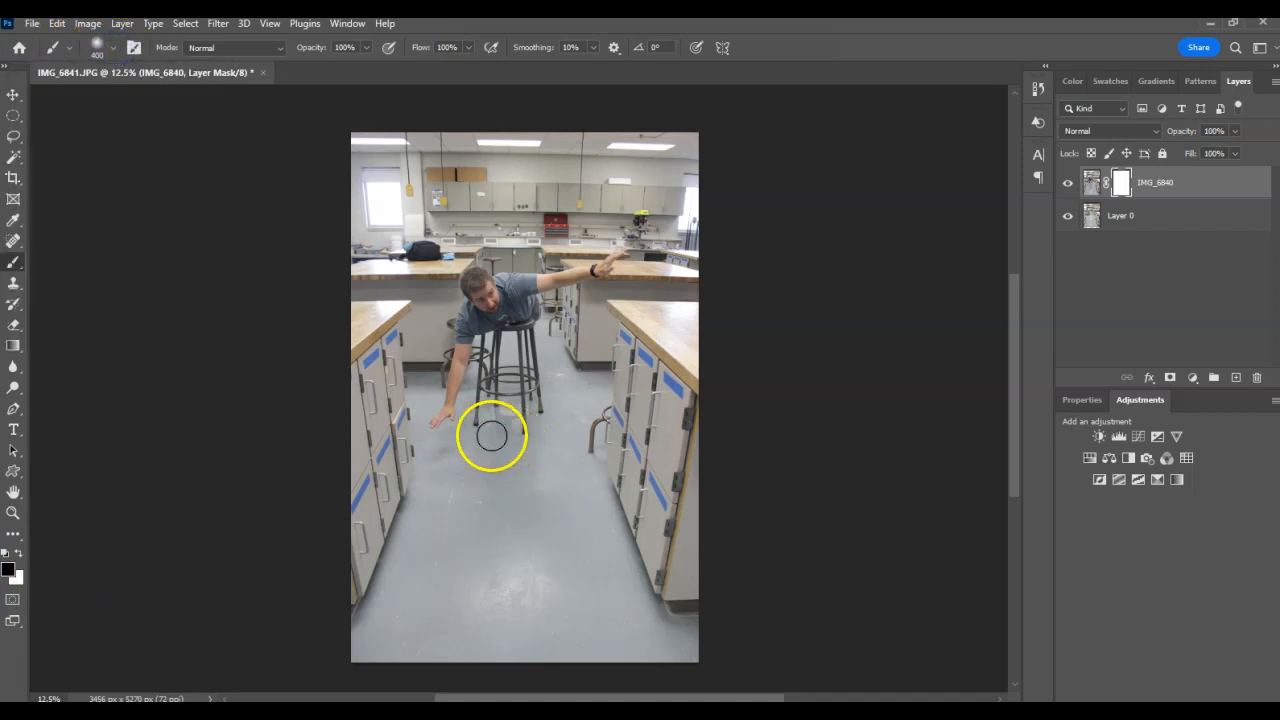
Paint black on the IMG_6840 mask over the stool legs and surrounding floor, reducing the brush to 200 px for tighter areas
{"action": "key", "text": "ctrl+plus"}
{"action": "key", "text": "ctrl+plus"}
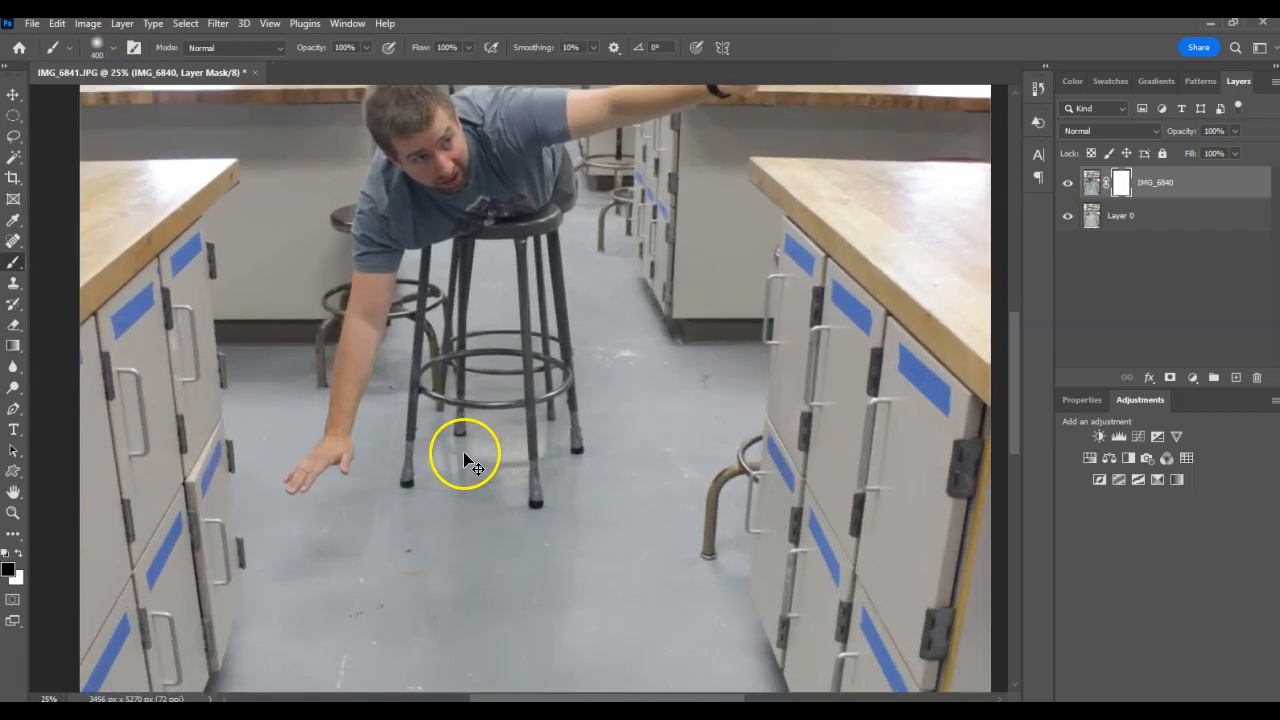
{"action": "mouse_move", "coordinate": [426, 455]}
{"action": "left_mouse_down"}
{"action": "mouse_move", "coordinate": [529, 503]}
{"action": "mouse_move", "coordinate": [545, 487]}
{"action": "left_mouse_up"}
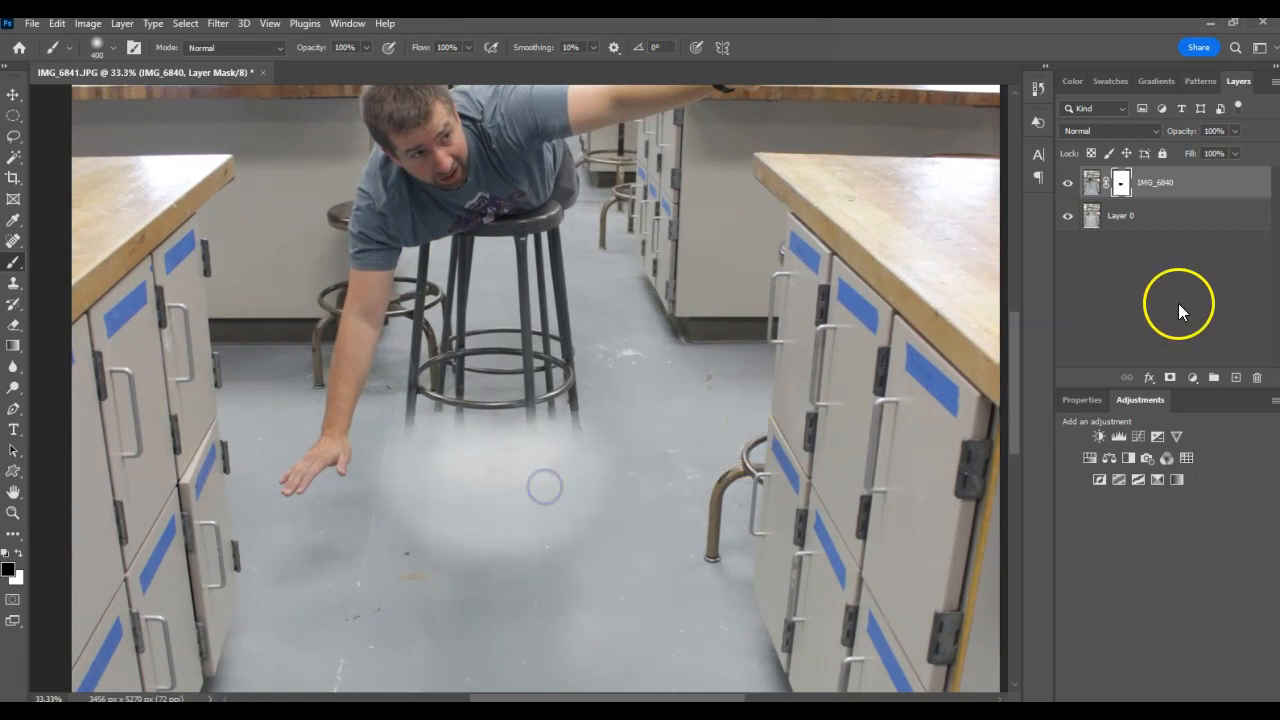
{"action": "mouse_move", "coordinate": [443, 443]}
{"action": "left_mouse_down"}
{"action": "mouse_move", "coordinate": [498, 411]}
{"action": "mouse_move", "coordinate": [545, 422]}
{"action": "mouse_move", "coordinate": [564, 376]}
{"action": "mouse_move", "coordinate": [552, 331]}
{"action": "mouse_move", "coordinate": [476, 367]}
{"action": "mouse_move", "coordinate": [604, 285]}
{"action": "mouse_move", "coordinate": [516, 288]}
{"action": "mouse_move", "coordinate": [513, 277]}
{"action": "mouse_move", "coordinate": [574, 260]}
{"action": "mouse_move", "coordinate": [512, 295]}
{"action": "mouse_move", "coordinate": [438, 406]}
{"action": "mouse_move", "coordinate": [420, 399]}
{"action": "mouse_move", "coordinate": [438, 330]}
{"action": "mouse_move", "coordinate": [426, 336]}
{"action": "mouse_move", "coordinate": [457, 320]}
{"action": "left_mouse_up"}
{"action": "key", "text": "bracketleft"}
{"action": "key", "text": "bracketleft"}
{"action": "mouse_move", "coordinate": [537, 520]}
{"action": "left_mouse_down"}
{"action": "mouse_move", "coordinate": [517, 540]}
{"action": "mouse_move", "coordinate": [255, 564]}
{"action": "mouse_move", "coordinate": [206, 594]}
{"action": "mouse_move", "coordinate": [723, 629]}
{"action": "mouse_move", "coordinate": [523, 526]}
{"action": "mouse_move", "coordinate": [545, 514]}
{"action": "mouse_move", "coordinate": [349, 527]}
{"action": "mouse_move", "coordinate": [308, 513]}
{"action": "left_mouse_up"}
{"action": "mouse_move", "coordinate": [503, 503]}
{"action": "left_mouse_down"}
{"action": "mouse_move", "coordinate": [666, 425]}
{"action": "mouse_move", "coordinate": [675, 450]}
{"action": "mouse_move", "coordinate": [623, 417]}
{"action": "left_mouse_up"}
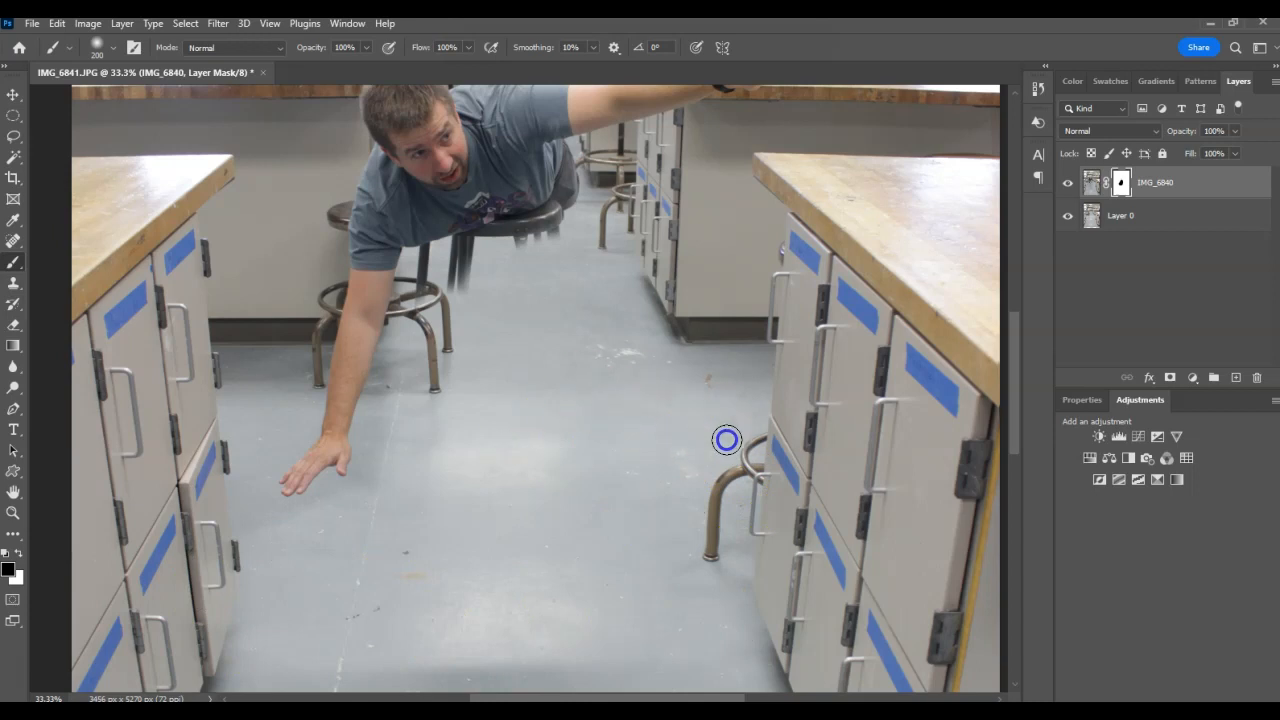
Hide Layer 0 and extend the masked area toward the cabinets, arm and stool seat, reducing the brush to 60 px
{"action": "left_click", "coordinate": [1067, 215]}
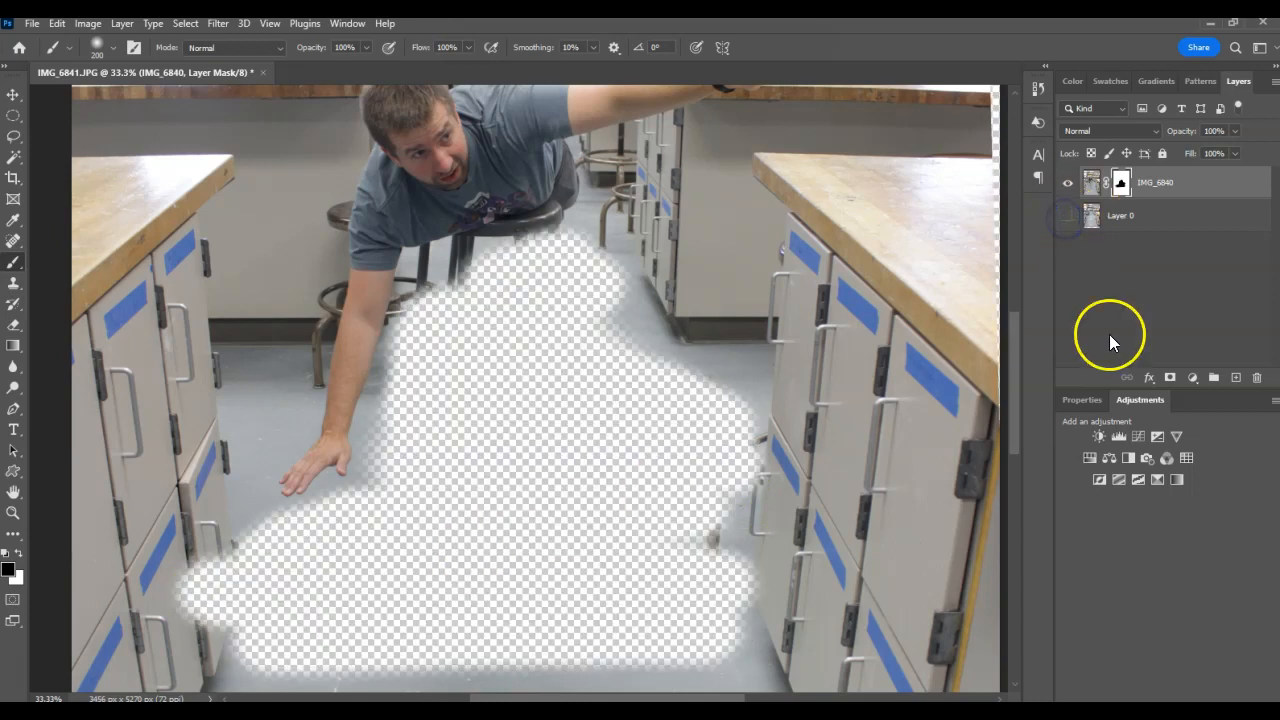
{"action": "mouse_move", "coordinate": [665, 632]}
{"action": "left_mouse_down"}
{"action": "mouse_move", "coordinate": [692, 453]}
{"action": "mouse_move", "coordinate": [759, 616]}
{"action": "mouse_move", "coordinate": [637, 450]}
{"action": "mouse_move", "coordinate": [601, 364]}
{"action": "mouse_move", "coordinate": [651, 364]}
{"action": "mouse_move", "coordinate": [604, 300]}
{"action": "left_mouse_up"}
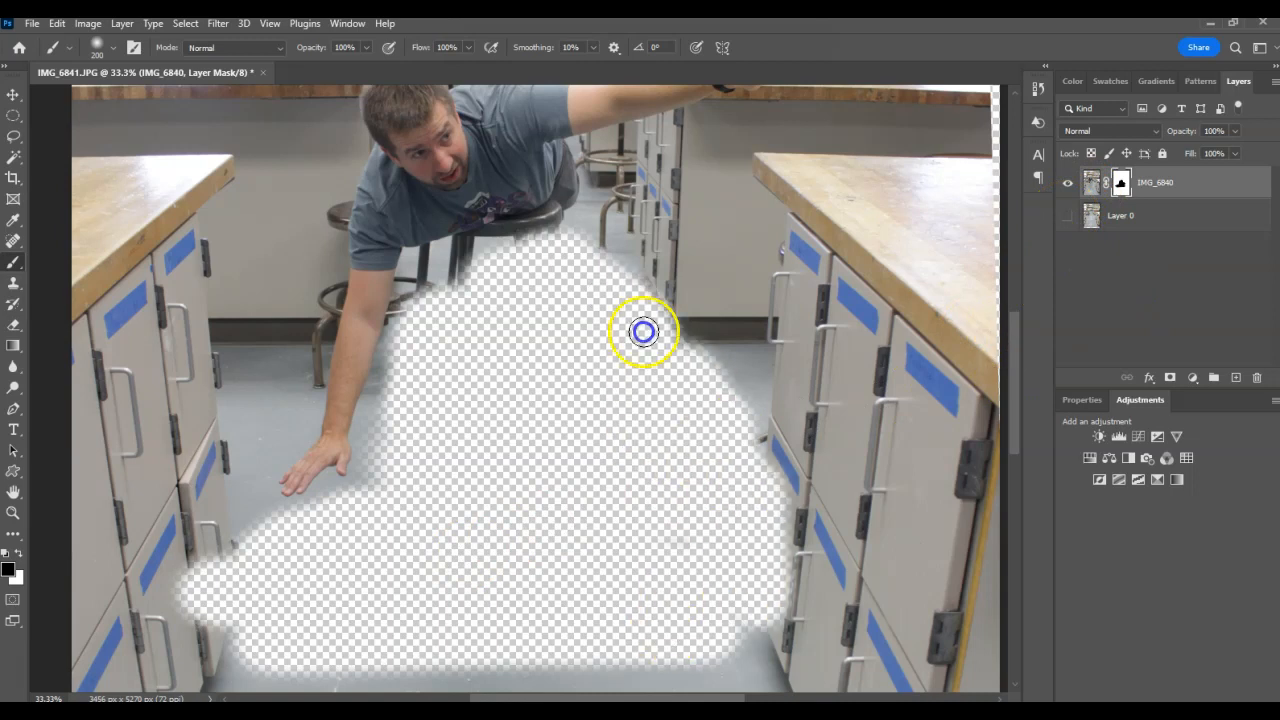
{"action": "key", "text": "bracketleft"}
{"action": "key", "text": "bracketleft"}
{"action": "mouse_move", "coordinate": [460, 292]}
{"action": "left_mouse_down"}
{"action": "mouse_move", "coordinate": [509, 260]}
{"action": "mouse_move", "coordinate": [620, 266]}
{"action": "mouse_move", "coordinate": [675, 347]}
{"action": "left_mouse_up"}
{"action": "key", "text": "bracketleft"}
{"action": "mouse_move", "coordinate": [661, 296]}
{"action": "left_mouse_down"}
{"action": "mouse_move", "coordinate": [725, 377]}
{"action": "mouse_move", "coordinate": [697, 391]}
{"action": "left_mouse_up"}
{"action": "mouse_move", "coordinate": [400, 320]}
{"action": "left_mouse_down"}
{"action": "mouse_move", "coordinate": [474, 273]}
{"action": "mouse_move", "coordinate": [439, 293]}
{"action": "mouse_move", "coordinate": [415, 334]}
{"action": "mouse_move", "coordinate": [376, 489]}
{"action": "left_mouse_up"}
{"action": "key", "text": "bracketleft"}
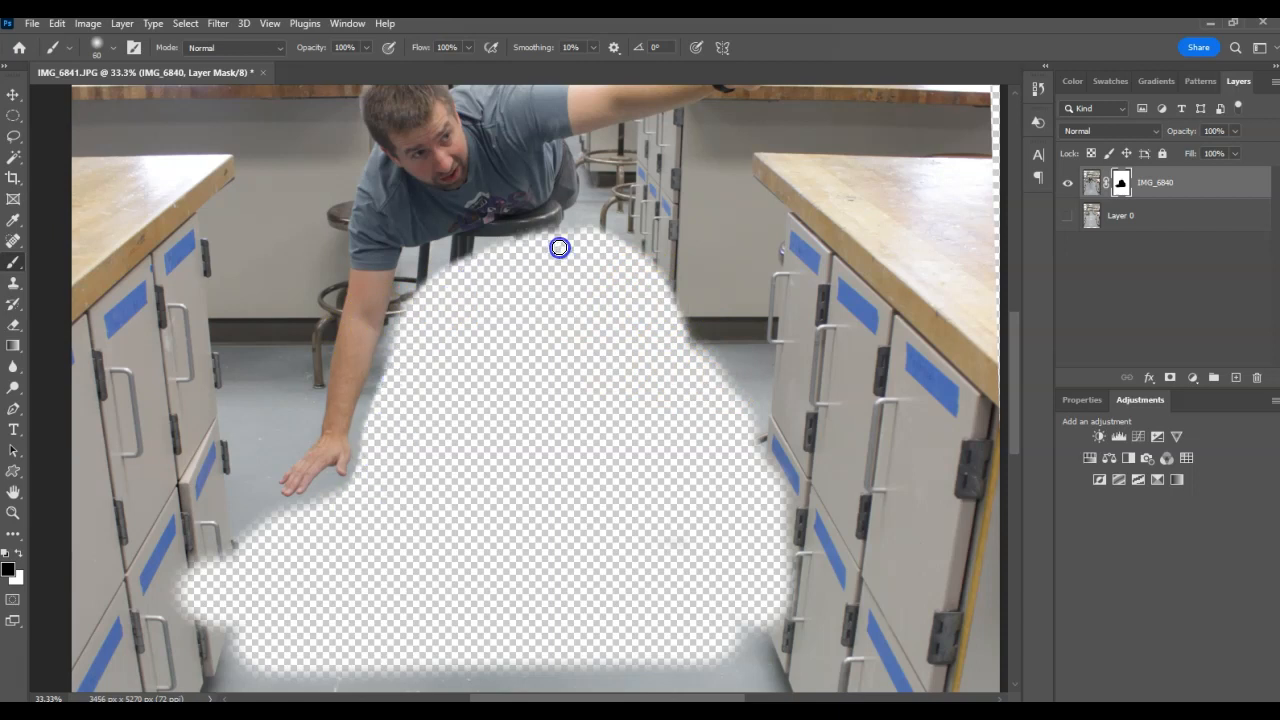
{"action": "mouse_move", "coordinate": [462, 255]}
{"action": "left_mouse_down"}
{"action": "mouse_move", "coordinate": [400, 331]}
{"action": "mouse_move", "coordinate": [374, 451]}
{"action": "mouse_move", "coordinate": [361, 455]}
{"action": "mouse_move", "coordinate": [398, 302]}
{"action": "left_mouse_up"}
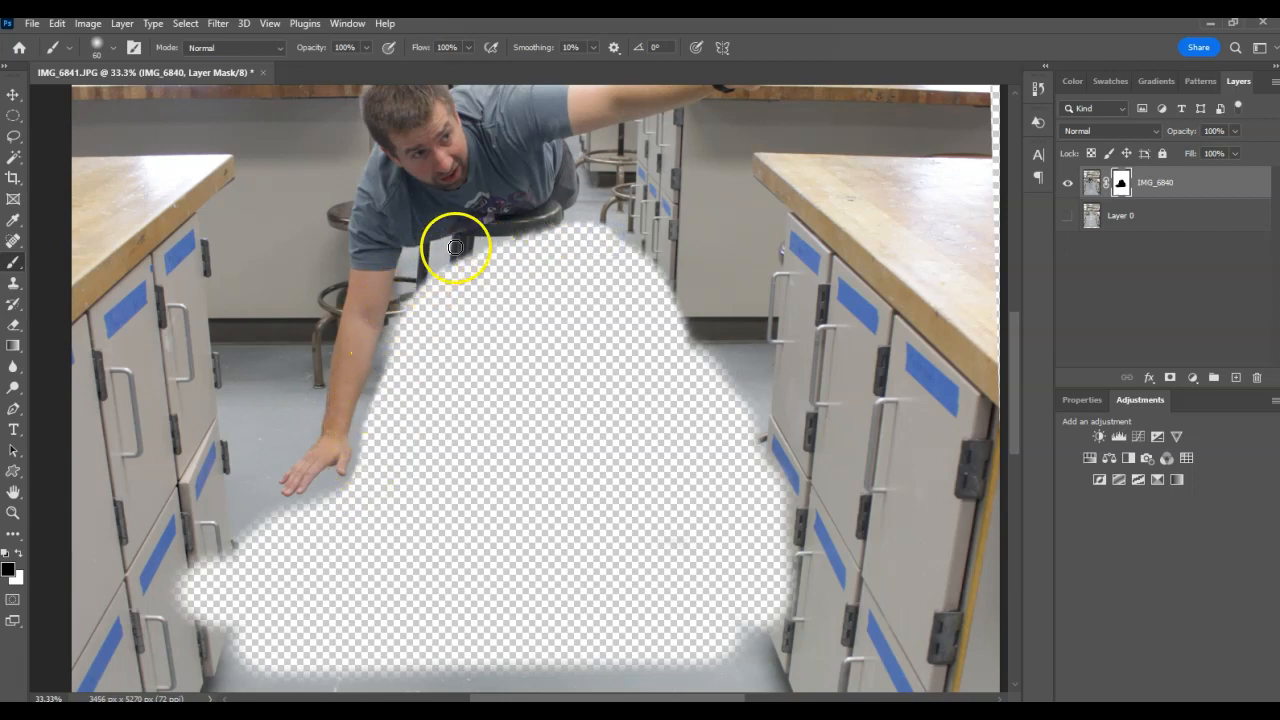
Quick-select the stool remnants under the man's torso and beside his lowered arm, subtracting the arm from the selection
{"action": "left_click_drag", "start_coordinate": [19, 163], "coordinate": [60, 160]}
{"action": "left_click", "coordinate": [86, 172]}
{"action": "mouse_move", "coordinate": [386, 214]}
{"action": "left_mouse_down"}
{"action": "mouse_move", "coordinate": [539, 222]}
{"action": "mouse_move", "coordinate": [504, 230]}
{"action": "left_mouse_up"}
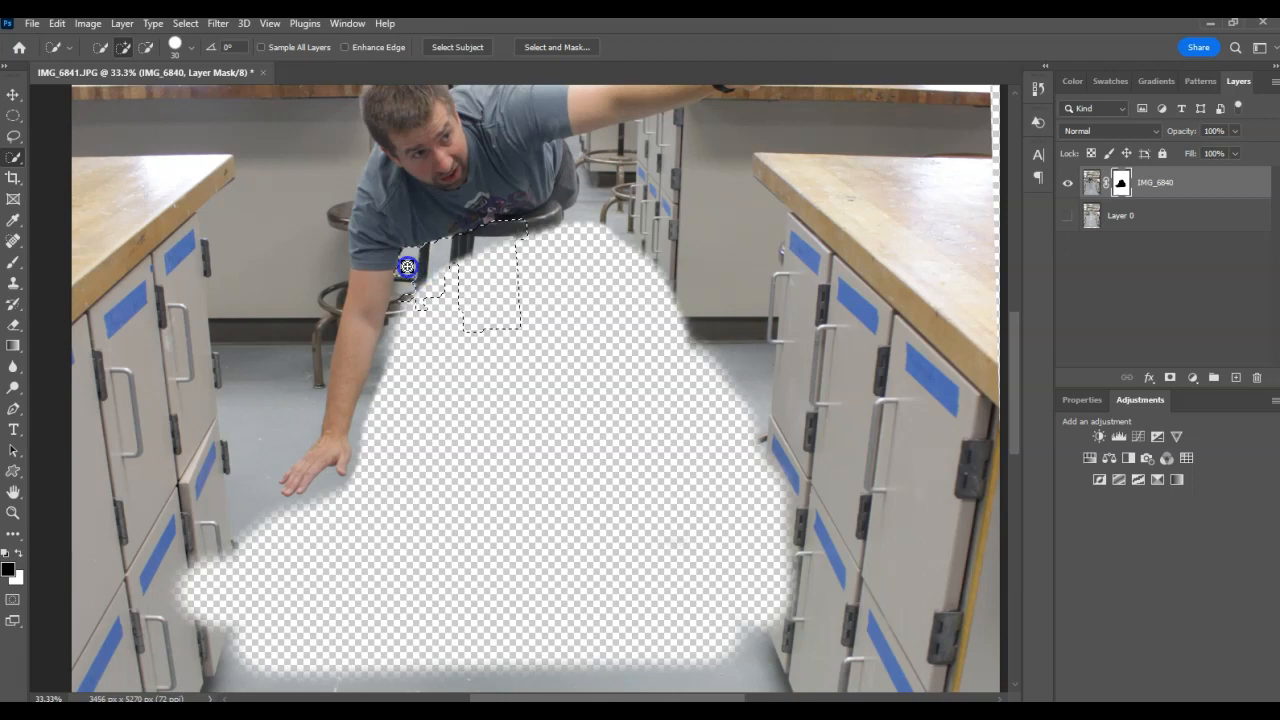
{"action": "left_click_drag", "start_coordinate": [386, 375], "coordinate": [403, 363]}
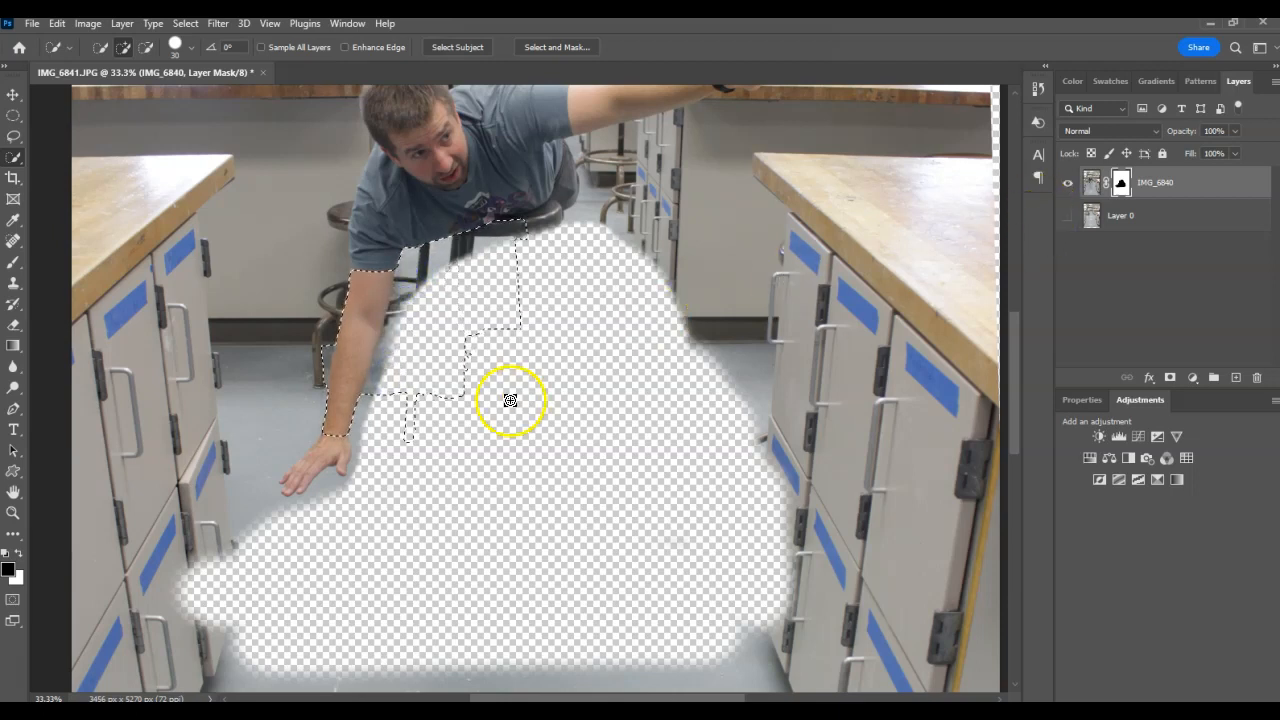
{"action": "key", "text": "alt"}
{"action": "mouse_move", "coordinate": [357, 323]}
{"action": "left_mouse_down"}
{"action": "mouse_move", "coordinate": [355, 355]}
{"action": "mouse_move", "coordinate": [323, 357]}
{"action": "left_mouse_up"}
{"action": "left_click", "coordinate": [363, 262], "text": "alt"}
{"action": "left_click_drag", "start_coordinate": [333, 432], "coordinate": [337, 439]}
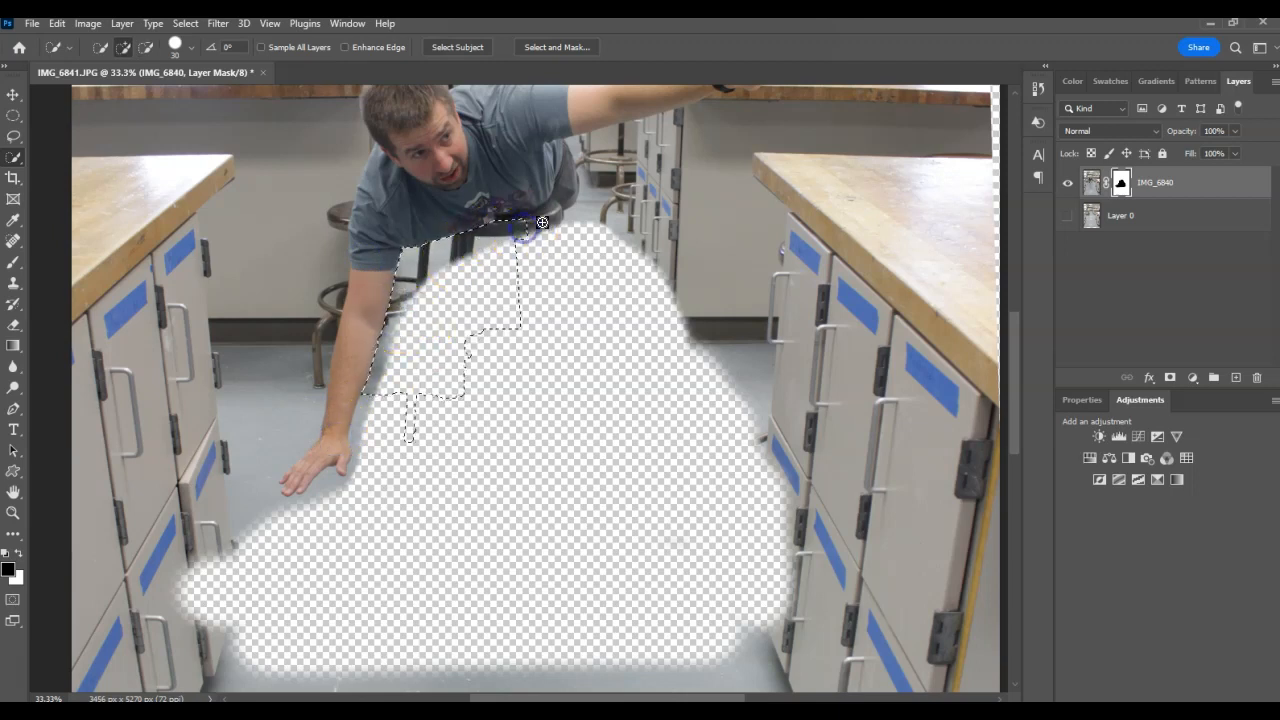
Extend the selection along the rest of the stool seat and down the inner arm to the hand
{"action": "mouse_move", "coordinate": [531, 229]}
{"action": "left_mouse_down"}
{"action": "mouse_move", "coordinate": [571, 223]}
{"action": "mouse_move", "coordinate": [610, 195]}
{"action": "left_mouse_up"}
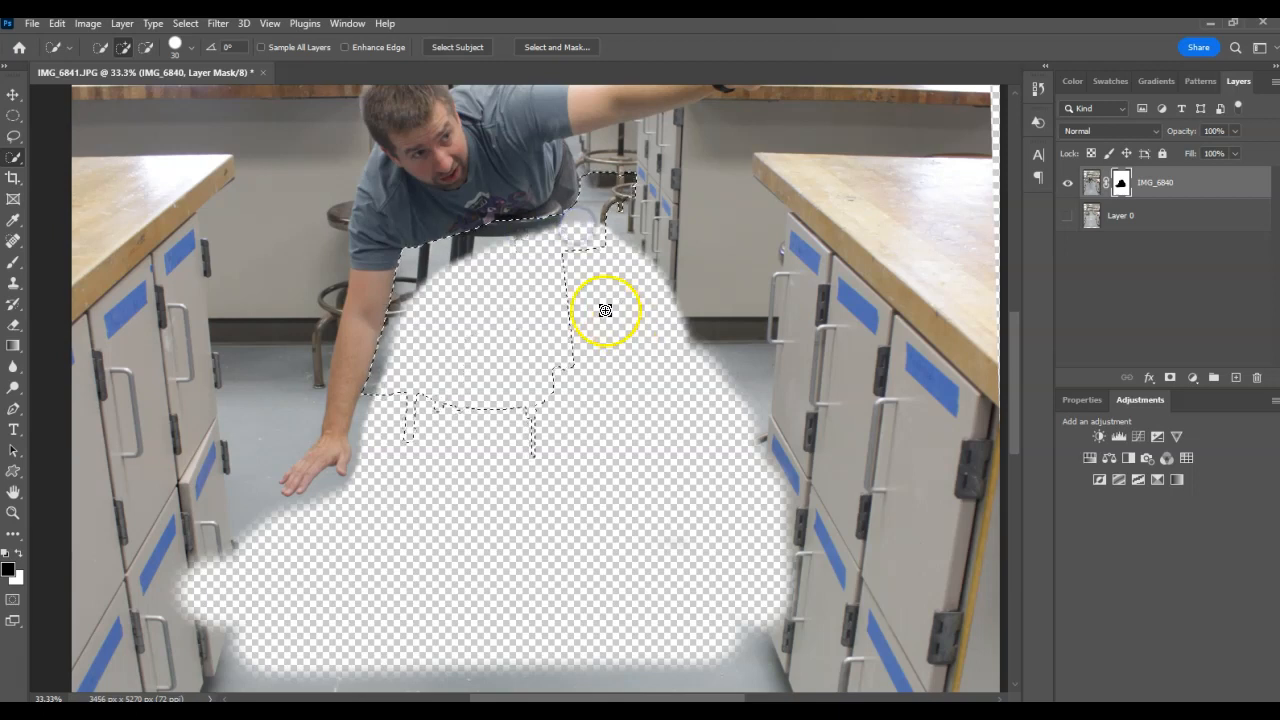
{"action": "mouse_move", "coordinate": [439, 398]}
{"action": "left_mouse_down"}
{"action": "mouse_move", "coordinate": [423, 406]}
{"action": "mouse_move", "coordinate": [540, 413]}
{"action": "left_mouse_up"}
{"action": "mouse_move", "coordinate": [426, 430]}
{"action": "left_mouse_down"}
{"action": "mouse_move", "coordinate": [390, 440]}
{"action": "mouse_move", "coordinate": [383, 418]}
{"action": "mouse_move", "coordinate": [366, 491]}
{"action": "mouse_move", "coordinate": [378, 466]}
{"action": "left_mouse_up"}
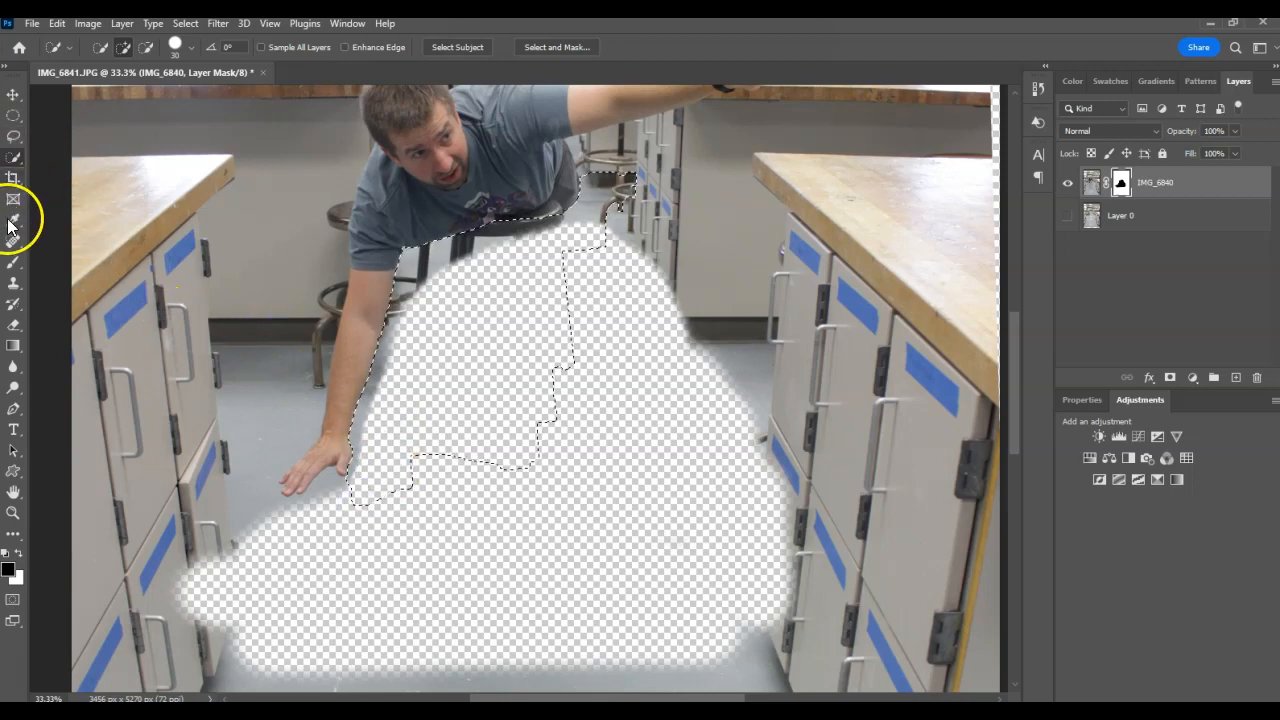
Paint black on the IMG_6840 mask within the selection to hide the stool remnants, deselect, and show Layer 0 again
{"action": "left_click", "coordinate": [13, 262]}
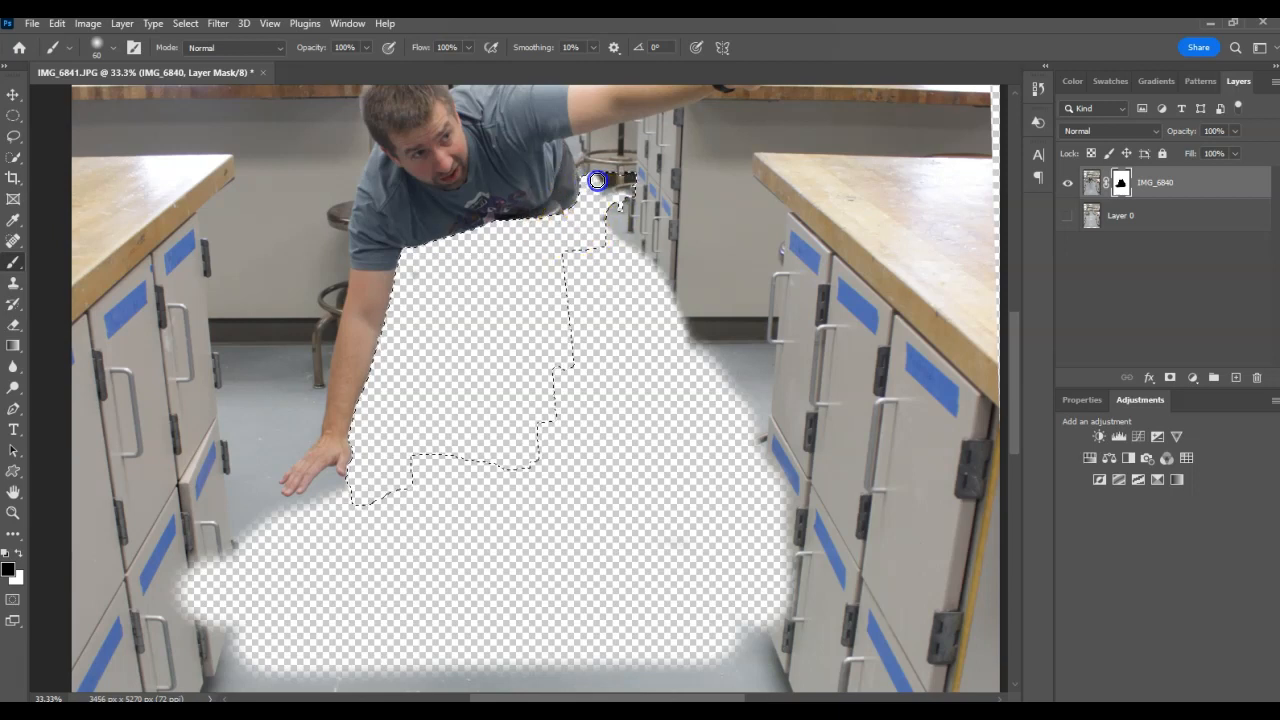
{"action": "left_click_drag", "start_coordinate": [571, 215], "coordinate": [593, 206]}
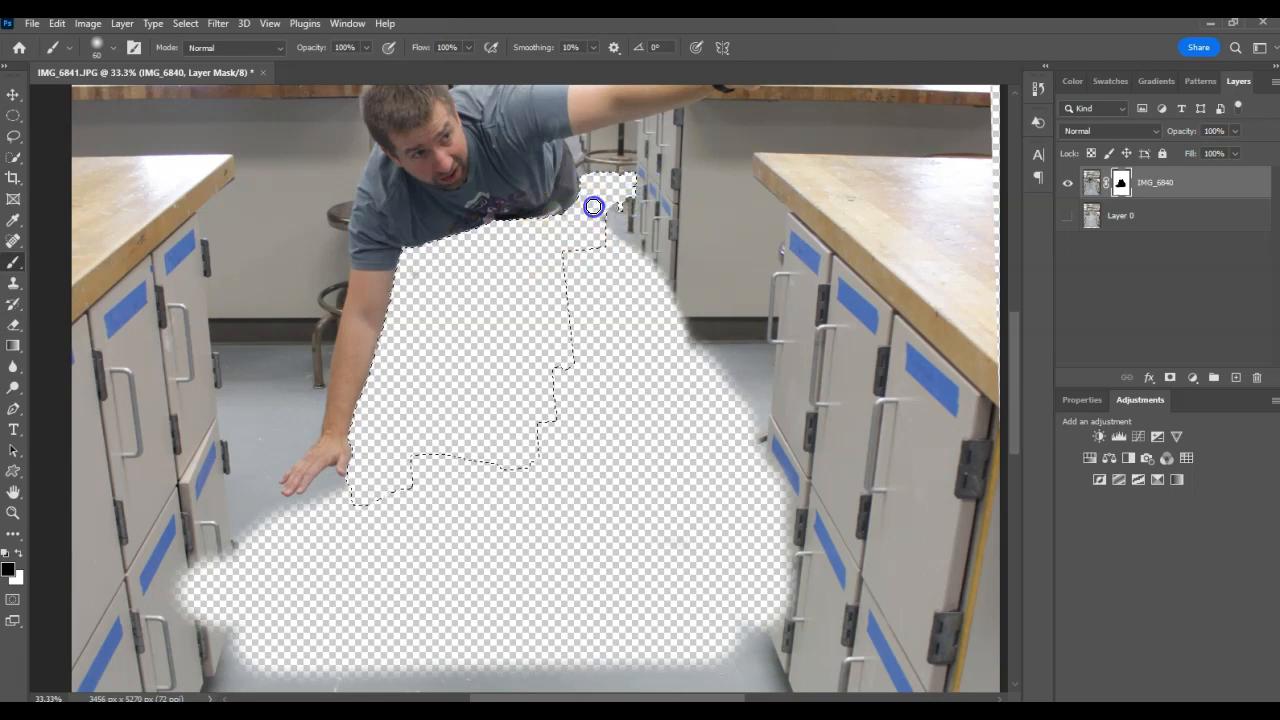
{"action": "mouse_move", "coordinate": [545, 364]}
{"action": "left_mouse_down"}
{"action": "mouse_move", "coordinate": [565, 258]}
{"action": "mouse_move", "coordinate": [608, 322]}
{"action": "mouse_move", "coordinate": [634, 246]}
{"action": "mouse_move", "coordinate": [713, 222]}
{"action": "mouse_move", "coordinate": [637, 169]}
{"action": "mouse_move", "coordinate": [621, 178]}
{"action": "mouse_move", "coordinate": [611, 214]}
{"action": "left_mouse_up"}
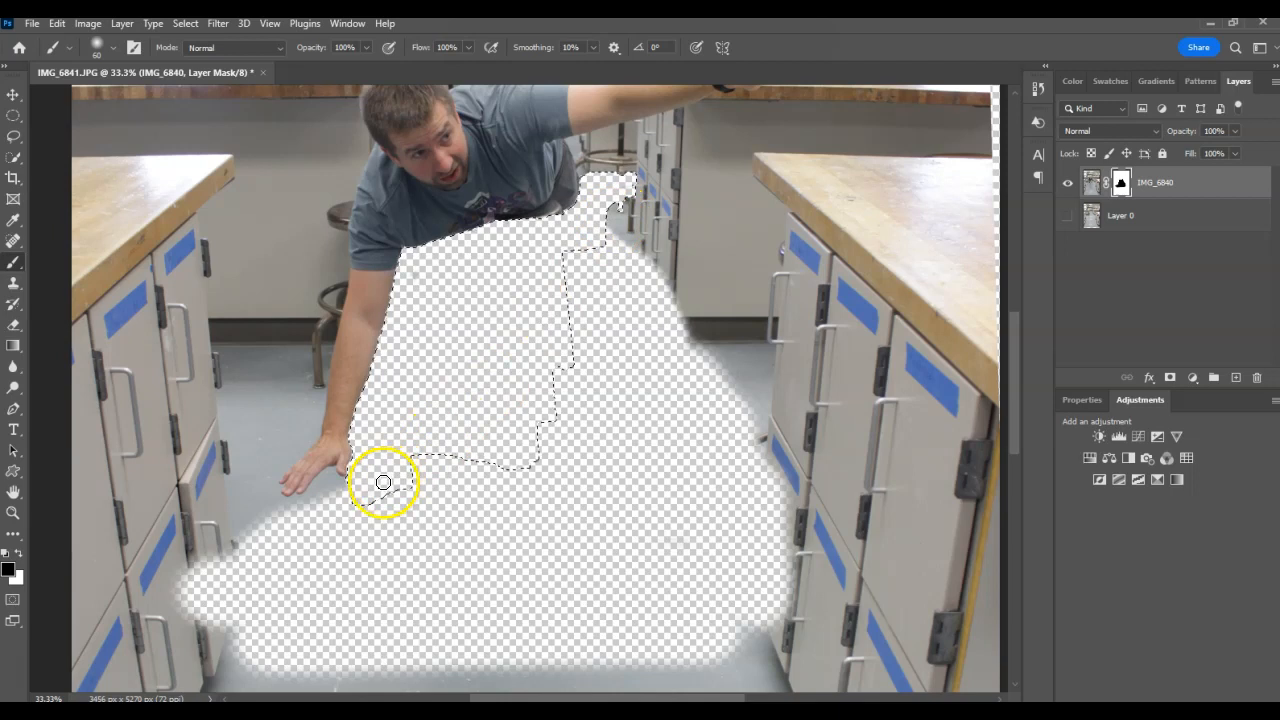
{"action": "key", "text": "ctrl+d"}
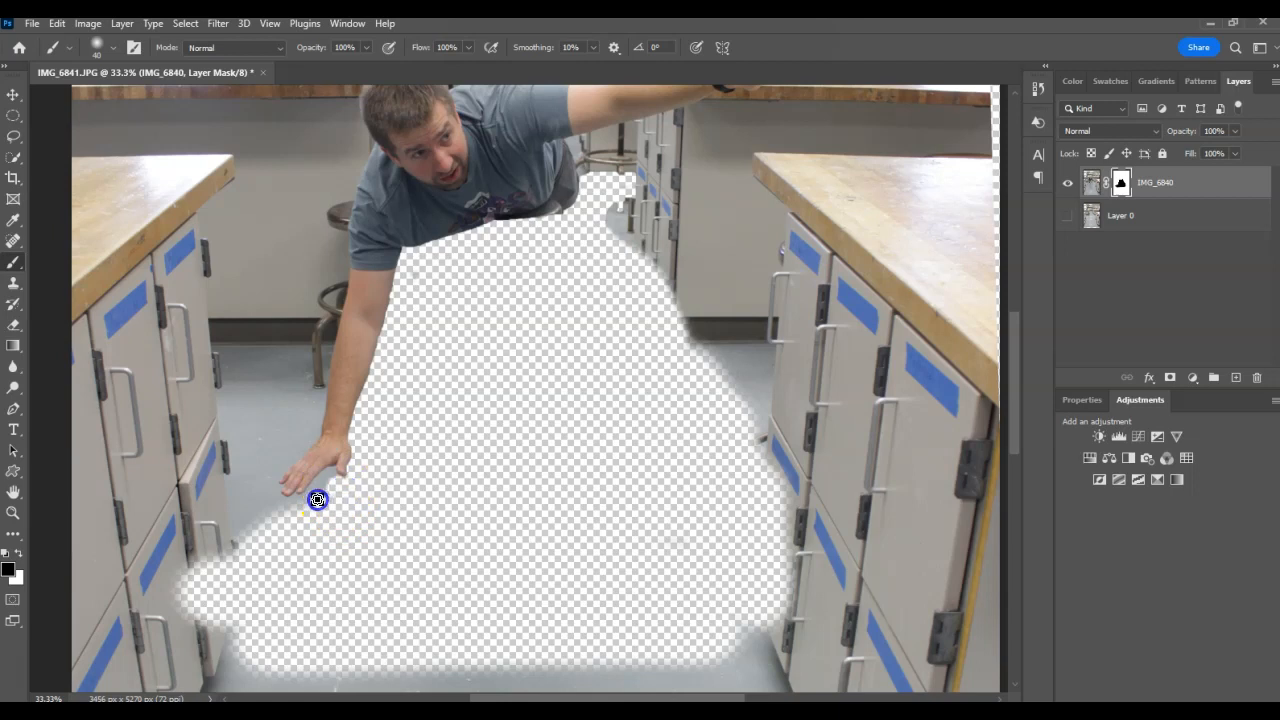
{"action": "left_click", "coordinate": [1067, 217]}
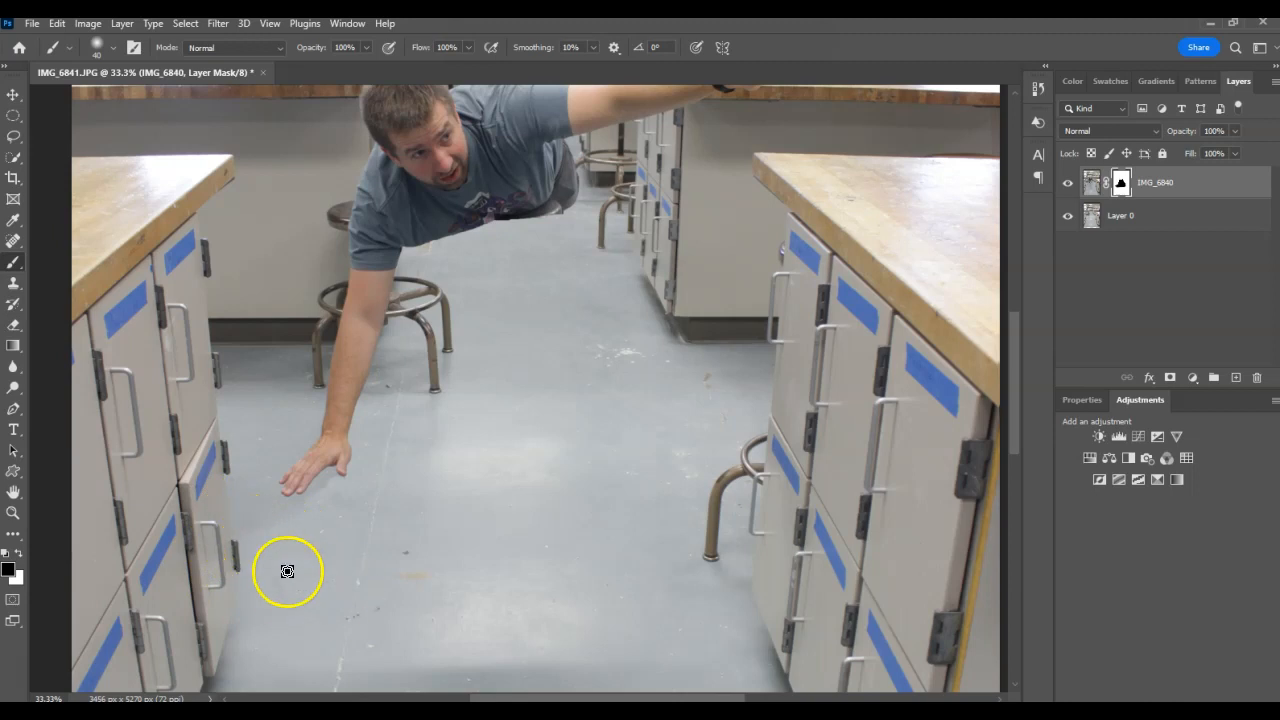
Toggle Layer 0's visibility to compare its floor tone with the masked IMG_6840 photo
{"action": "left_click", "coordinate": [1070, 218]}
{"action": "left_click", "coordinate": [1070, 218]}
{"action": "left_click", "coordinate": [1070, 218]}
{"action": "left_click", "coordinate": [1070, 218]}
{"action": "left_click", "coordinate": [1070, 218]}
{"action": "left_click", "coordinate": [1070, 218]}
{"action": "left_click", "coordinate": [1070, 218]}
{"action": "left_click", "coordinate": [1070, 218]}
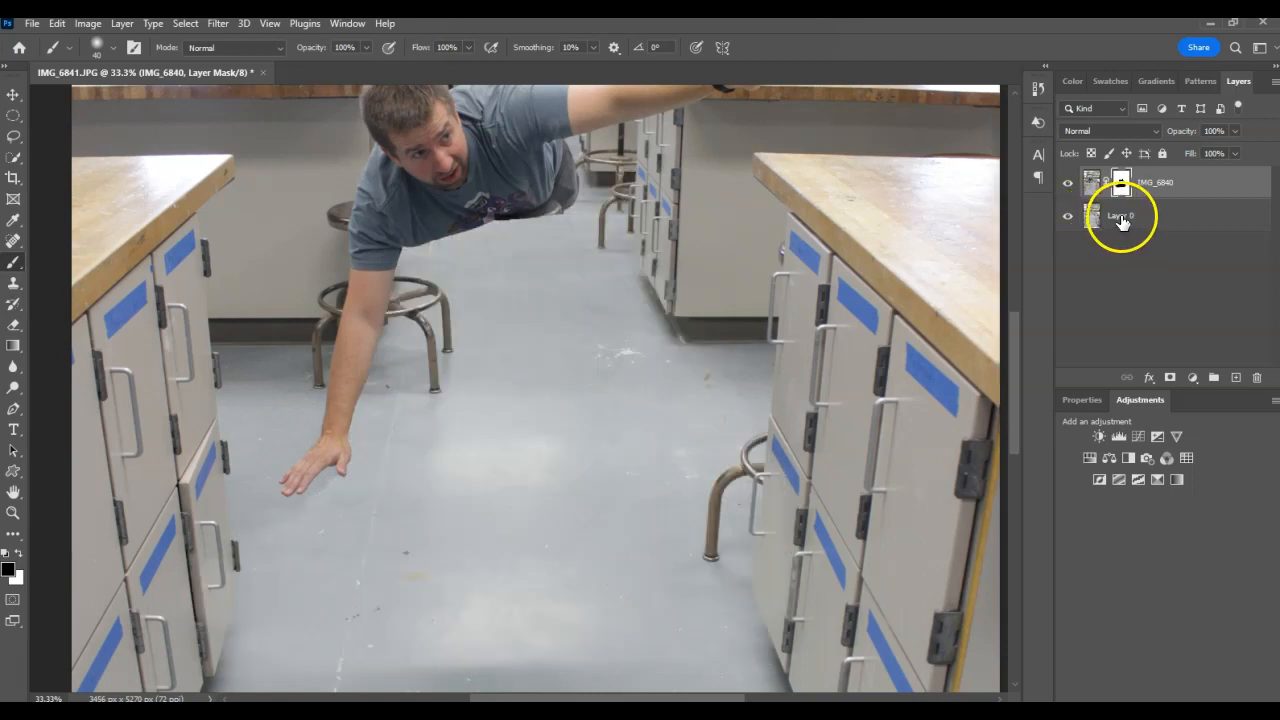
Darken Layer 0 with a Brightness/Contrast adjustment, setting Brightness to -15
{"action": "left_click", "coordinate": [1121, 218]}
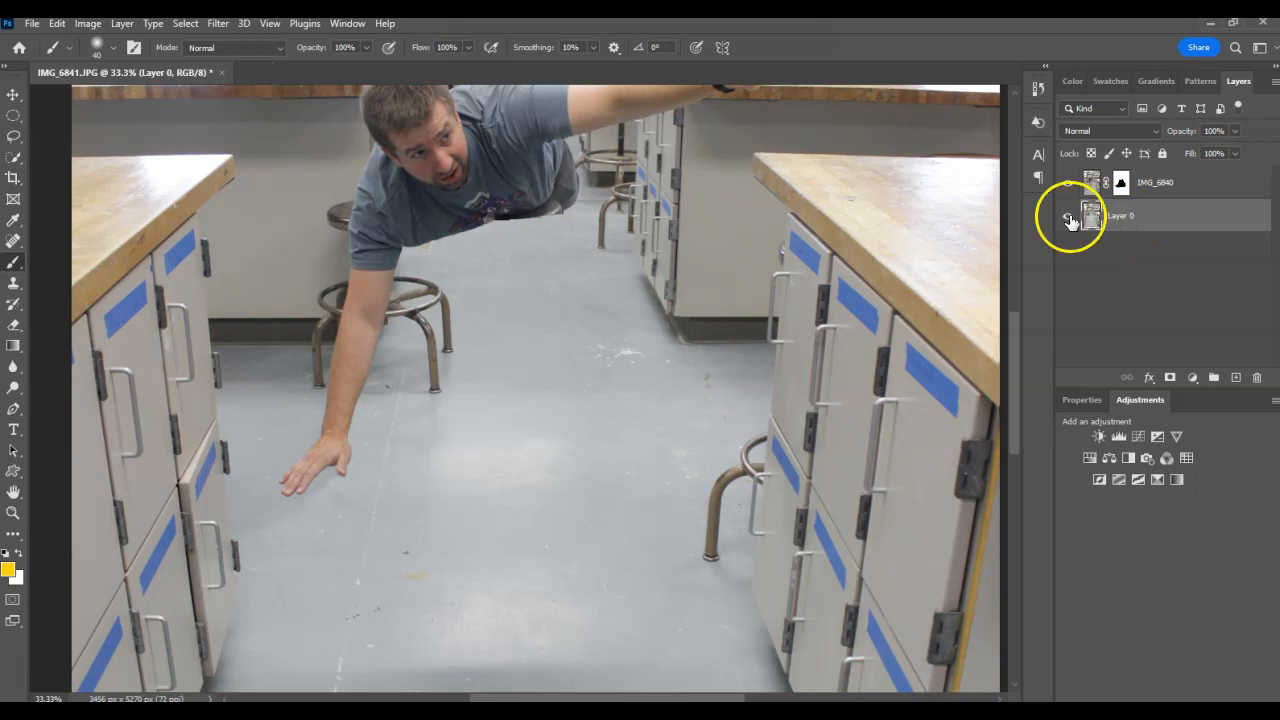
{"action": "left_click", "coordinate": [122, 23]}
{"action": "mouse_move", "coordinate": [108, 26]}
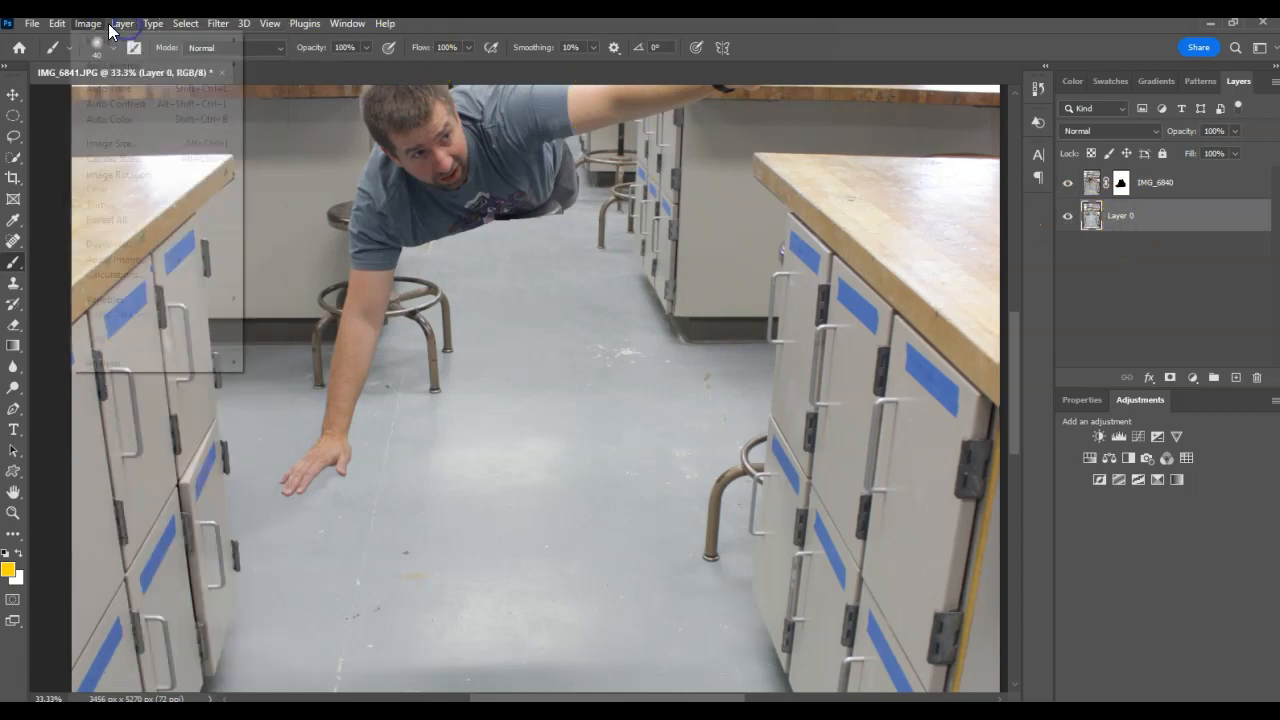
{"action": "mouse_move", "coordinate": [120, 64]}
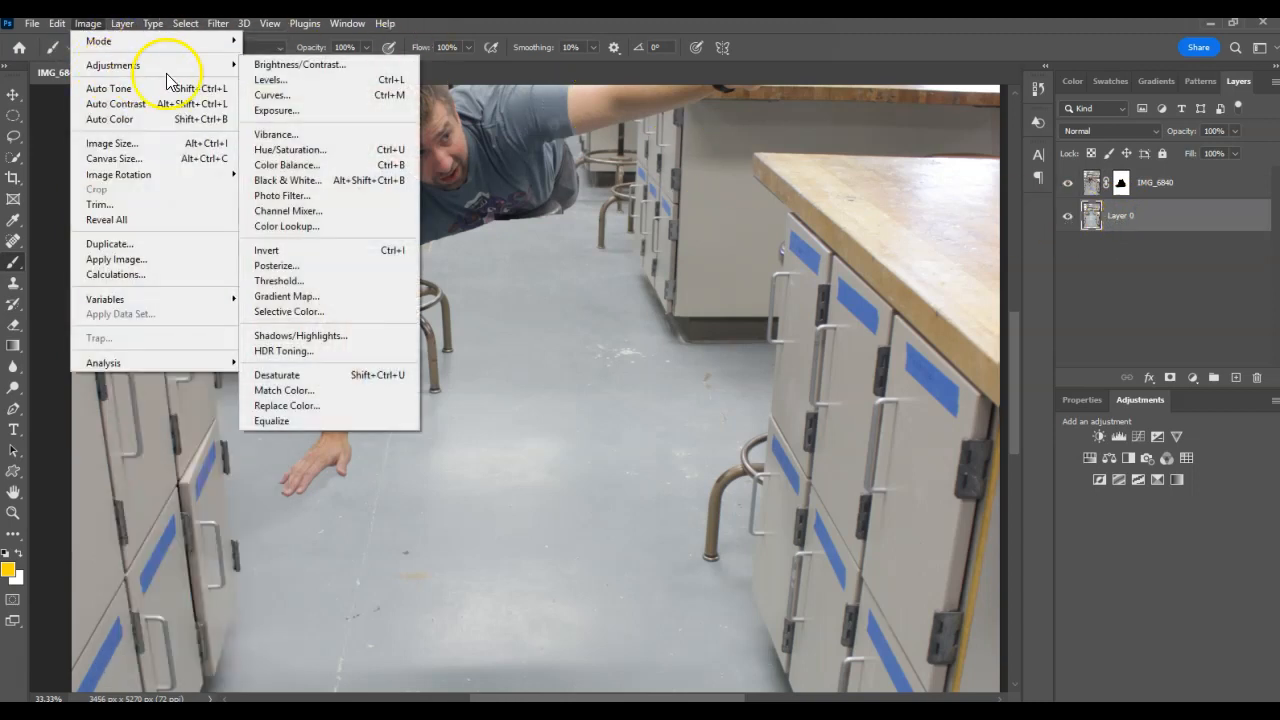
{"action": "left_click", "coordinate": [291, 69]}
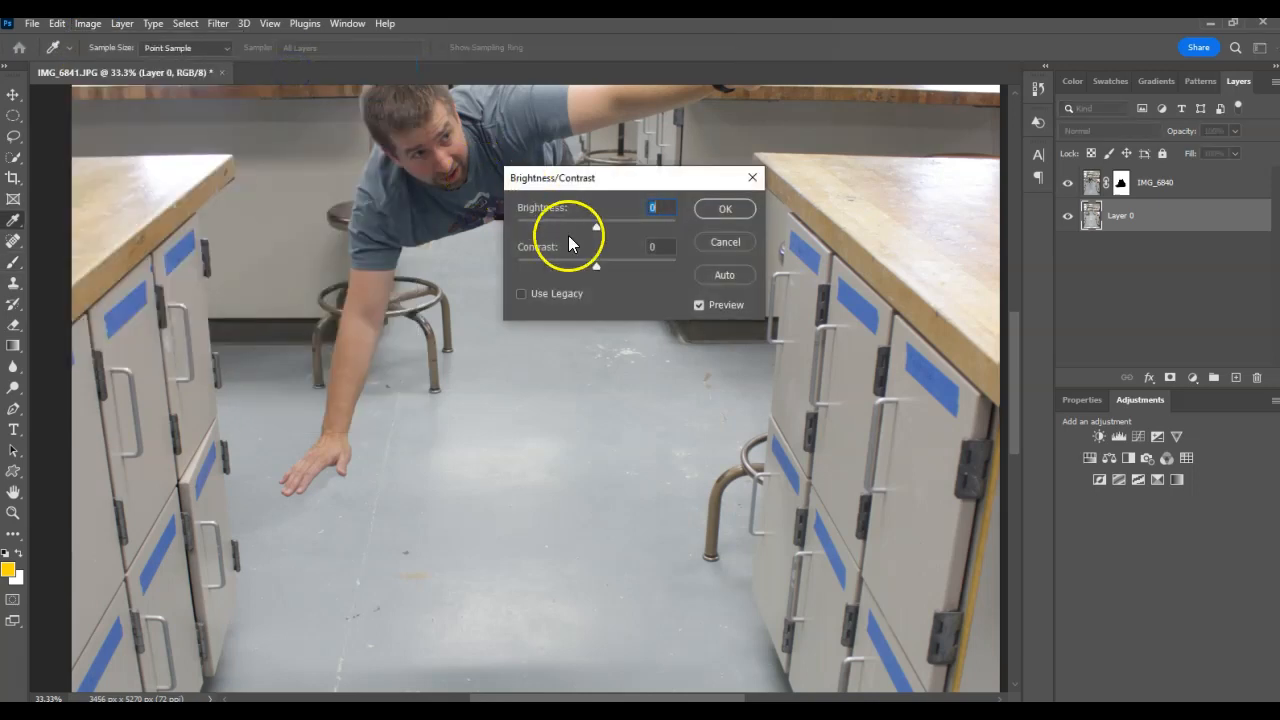
{"action": "left_click_drag", "start_coordinate": [594, 228], "coordinate": [589, 232]}
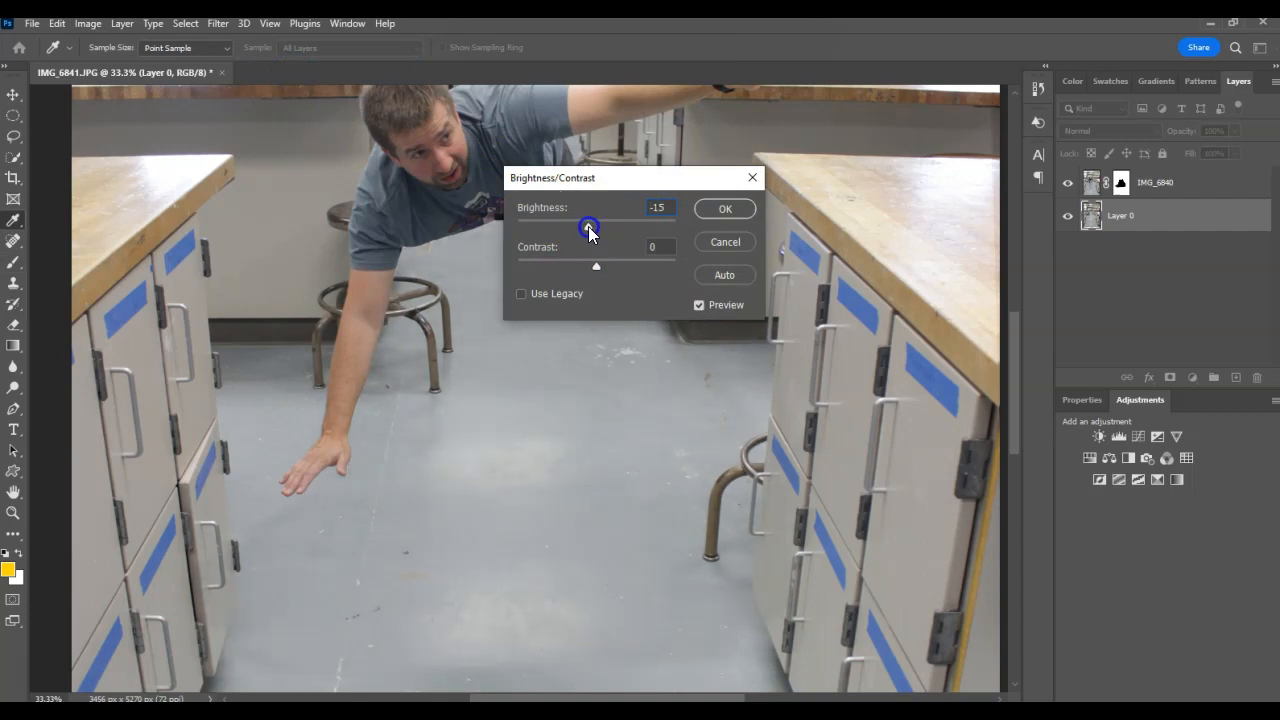
{"action": "left_click", "coordinate": [718, 214]}
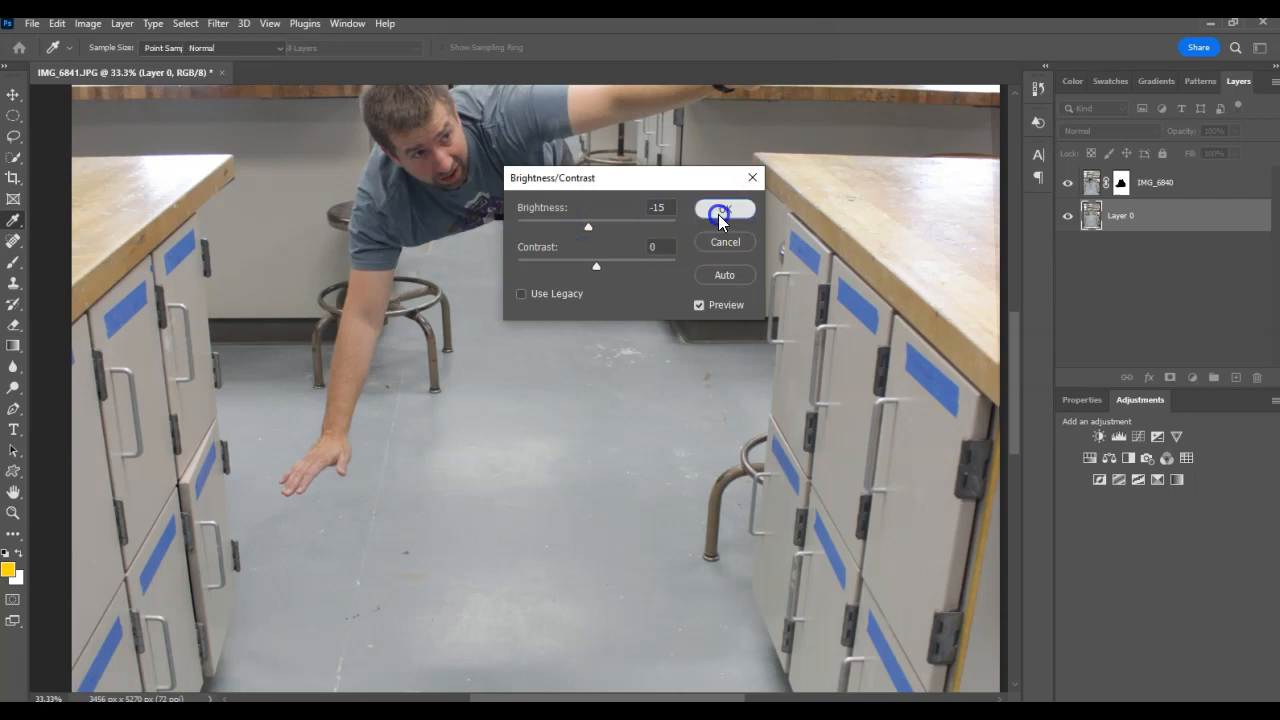
{"action": "key", "text": "b"}
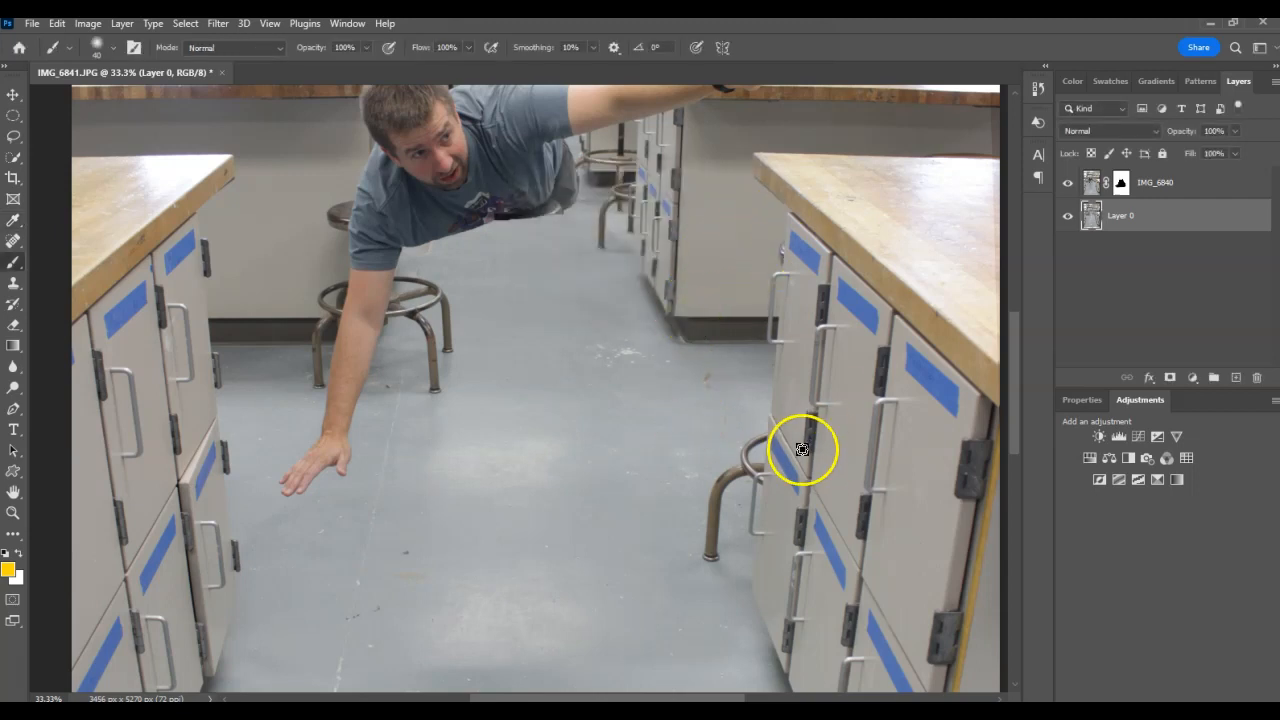
{"action": "key", "text": "ctrl+plus"}
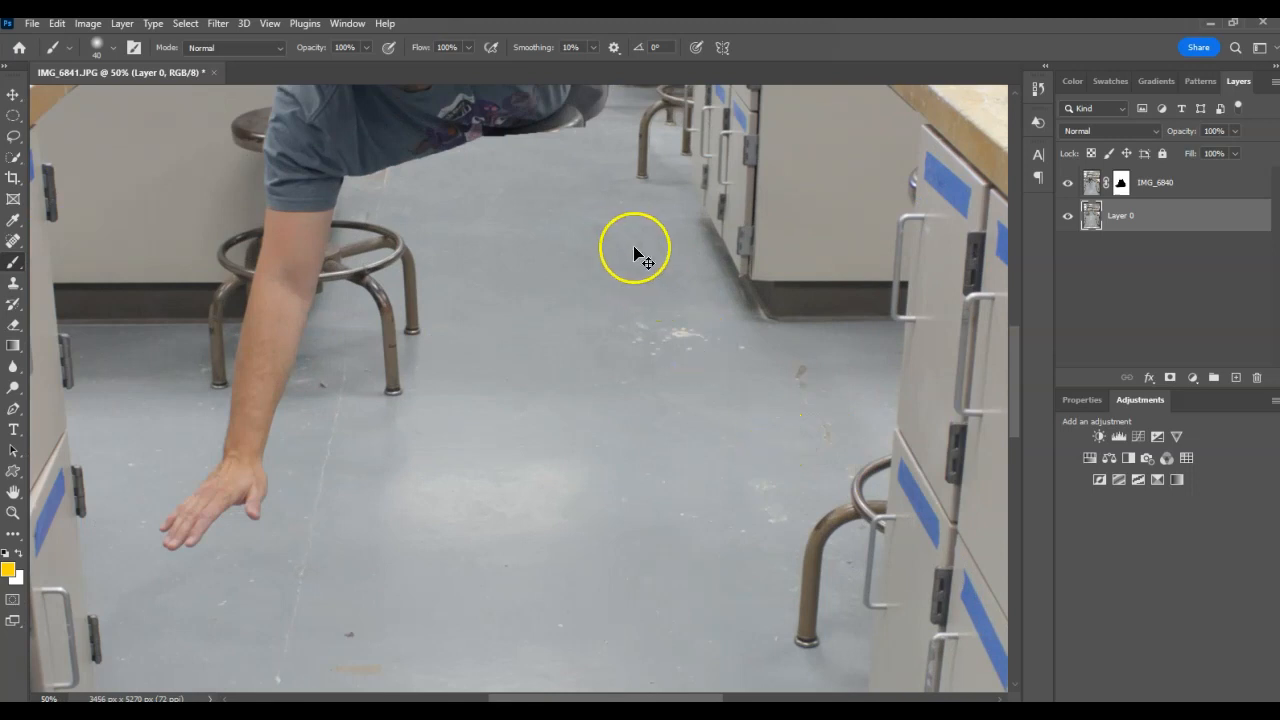
{"action": "key", "text": "ctrl+BackSpace"}
{"action": "key", "text": "ctrl+z"}
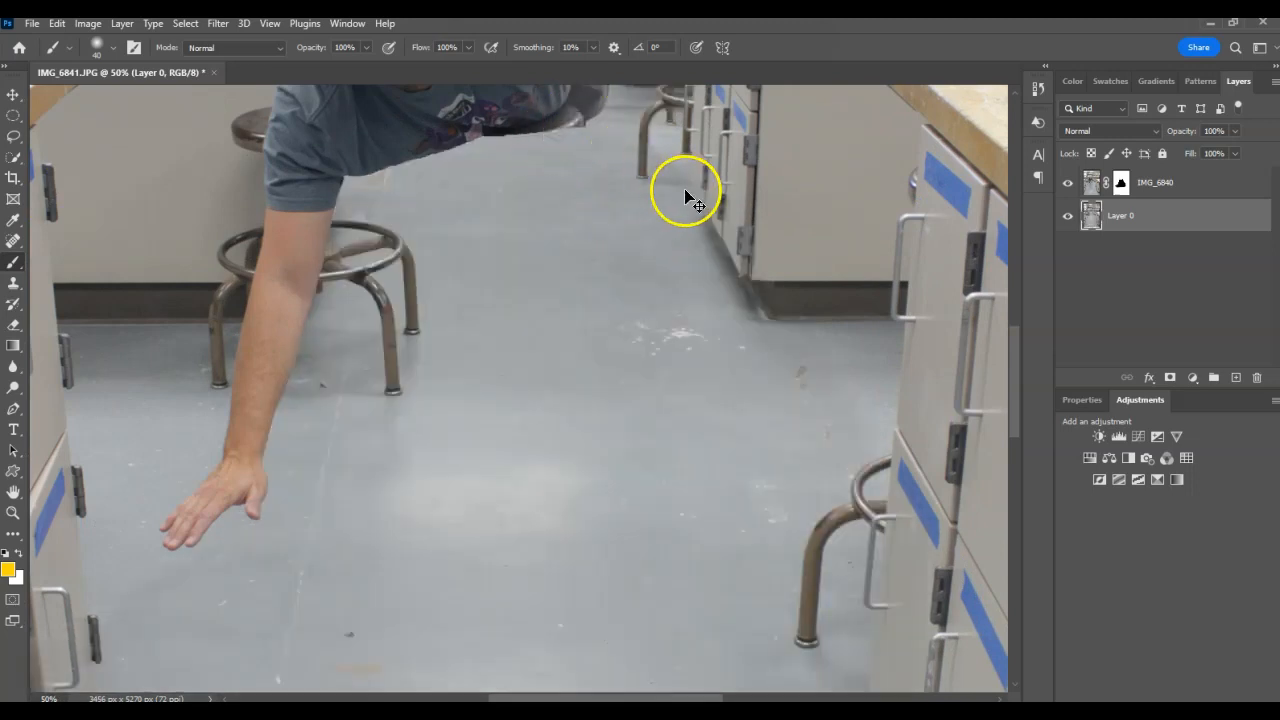
{"action": "key", "text": "ctrl+minus"}
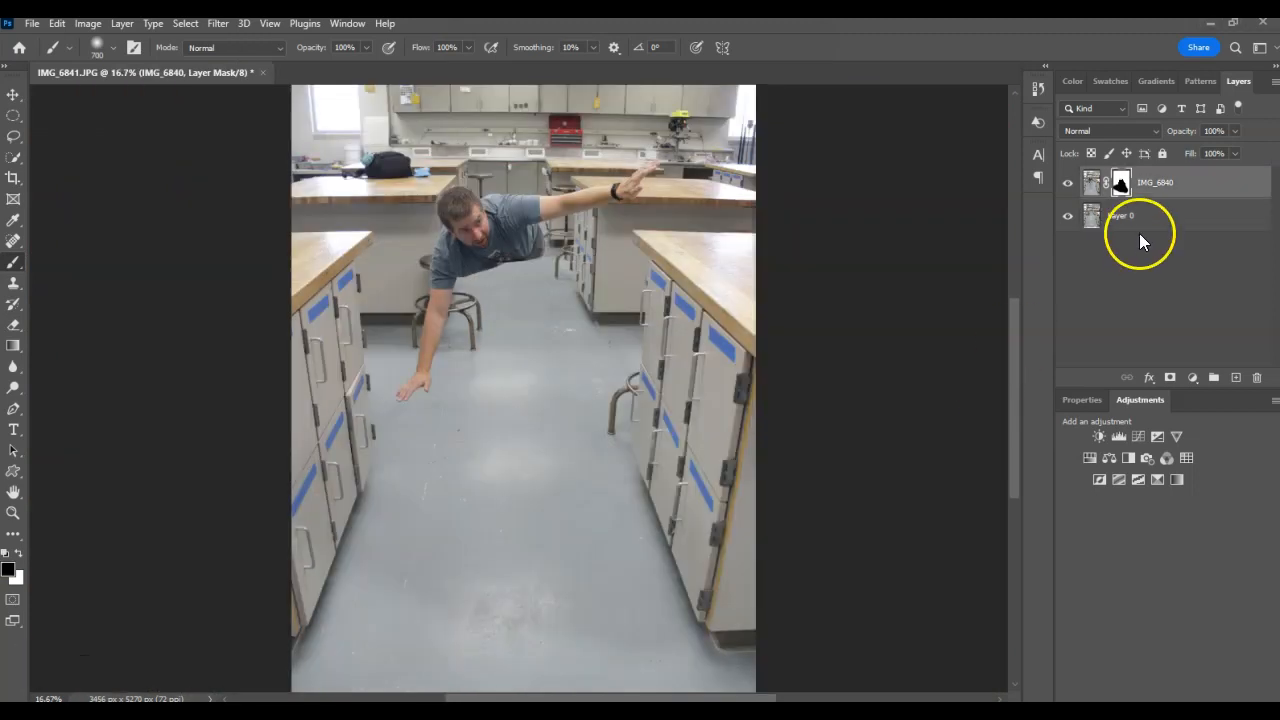
Switch Layer 0 off and on to examine how far the mask reaches and how its edges blend
{"action": "left_click", "coordinate": [1070, 218]}
{"action": "left_click", "coordinate": [1070, 218]}
{"action": "left_click", "coordinate": [1070, 218]}
{"action": "left_click", "coordinate": [1070, 218]}
{"action": "left_click", "coordinate": [1070, 218]}
{"action": "left_click", "coordinate": [1070, 218]}
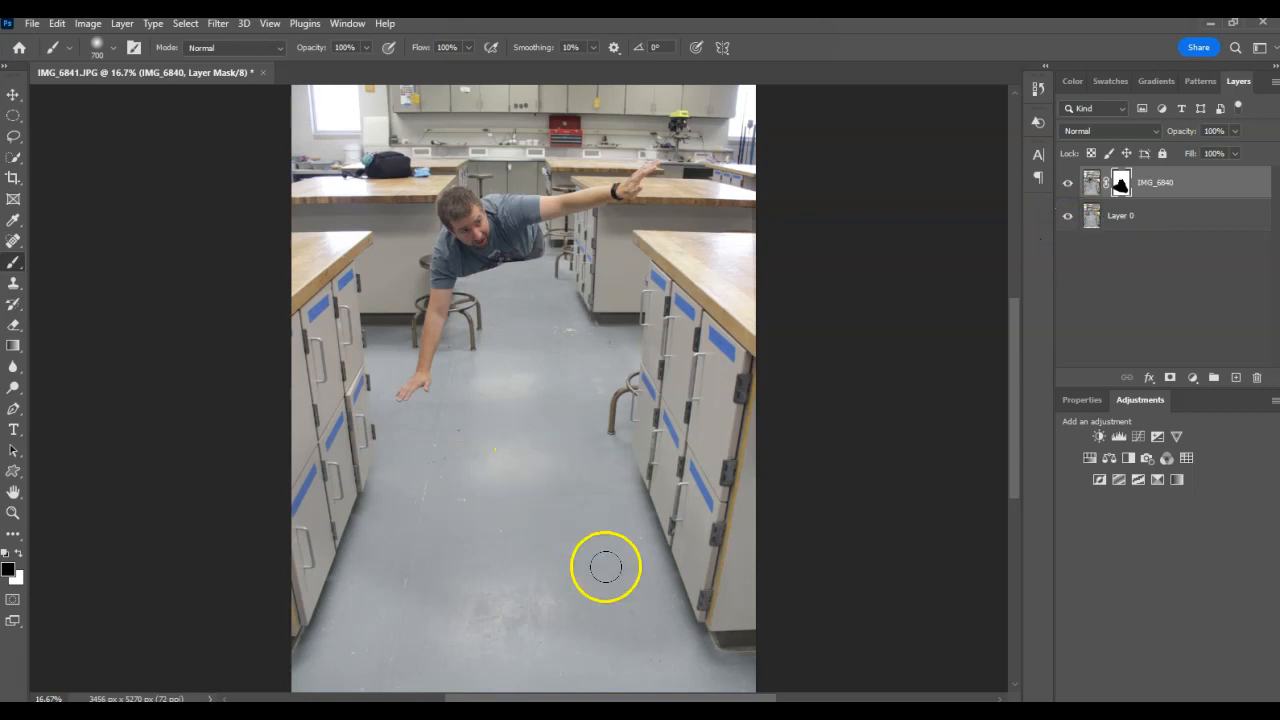
{"action": "left_click", "coordinate": [1070, 224]}
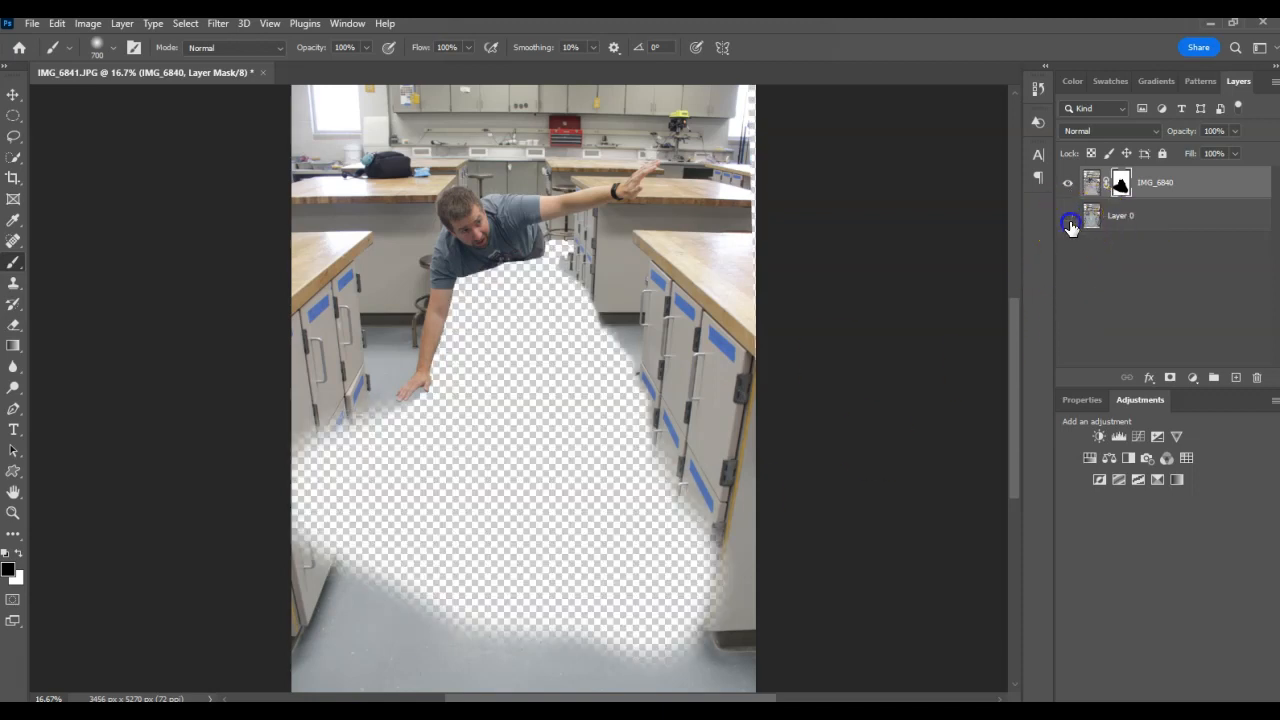
{"action": "left_click", "coordinate": [1070, 224]}
{"action": "left_click", "coordinate": [1070, 224]}
{"action": "left_click", "coordinate": [1070, 224]}
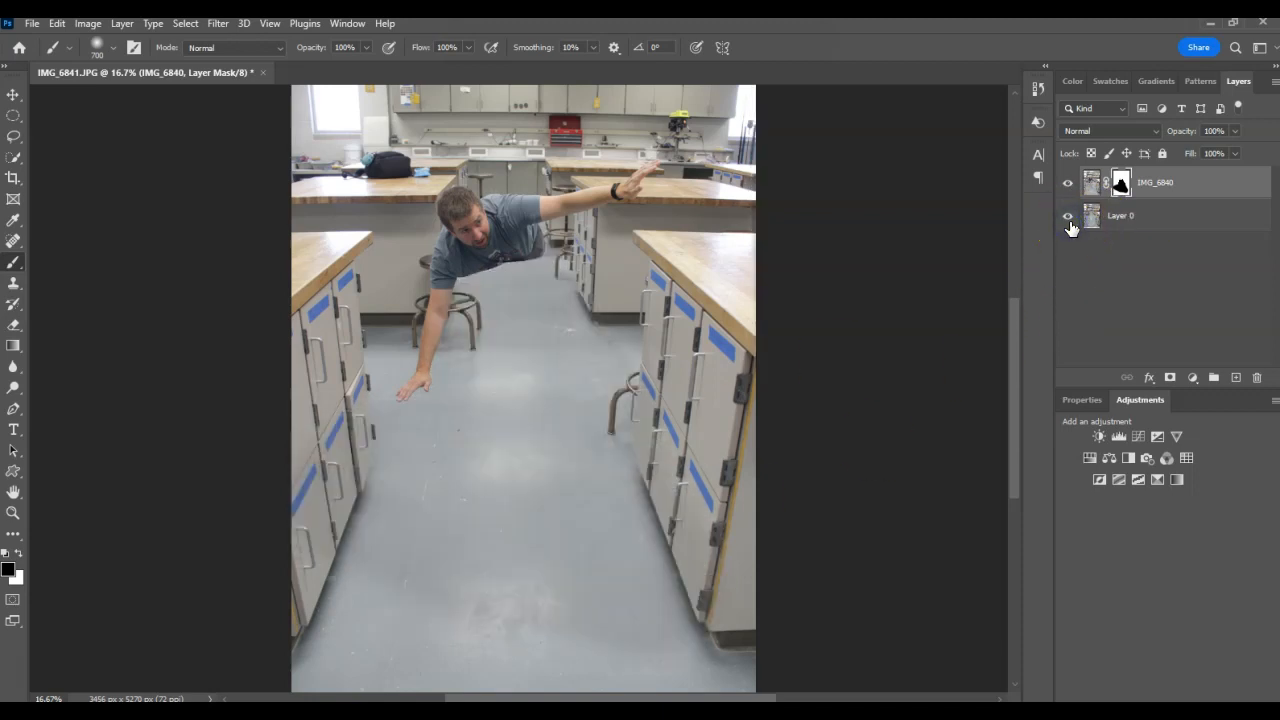
Extend the IMG_6840 mask with a 700 px black brush across the lower floor and along the cabinet bases
{"action": "left_click", "coordinate": [1068, 218]}
{"action": "left_click", "coordinate": [1068, 220]}
{"action": "mouse_move", "coordinate": [340, 615]}
{"action": "left_mouse_down"}
{"action": "mouse_move", "coordinate": [550, 580]}
{"action": "mouse_move", "coordinate": [358, 588]}
{"action": "mouse_move", "coordinate": [516, 599]}
{"action": "left_mouse_up"}
{"action": "left_click_drag", "start_coordinate": [733, 495], "coordinate": [647, 572]}
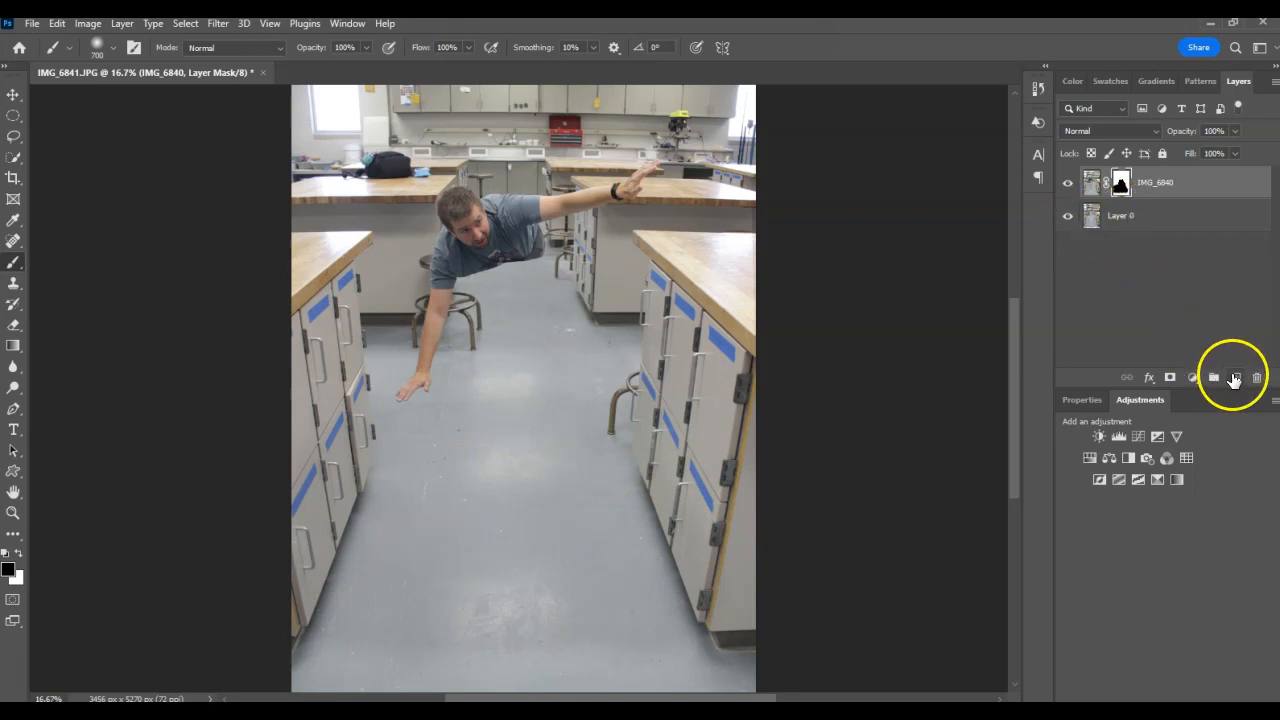
Add a new layer above Layer 0 and paint a soft black shadow body on the floor beneath the man, reducing the brush to 300 px
{"action": "left_click", "coordinate": [1163, 212]}
{"action": "left_click", "coordinate": [1237, 377]}
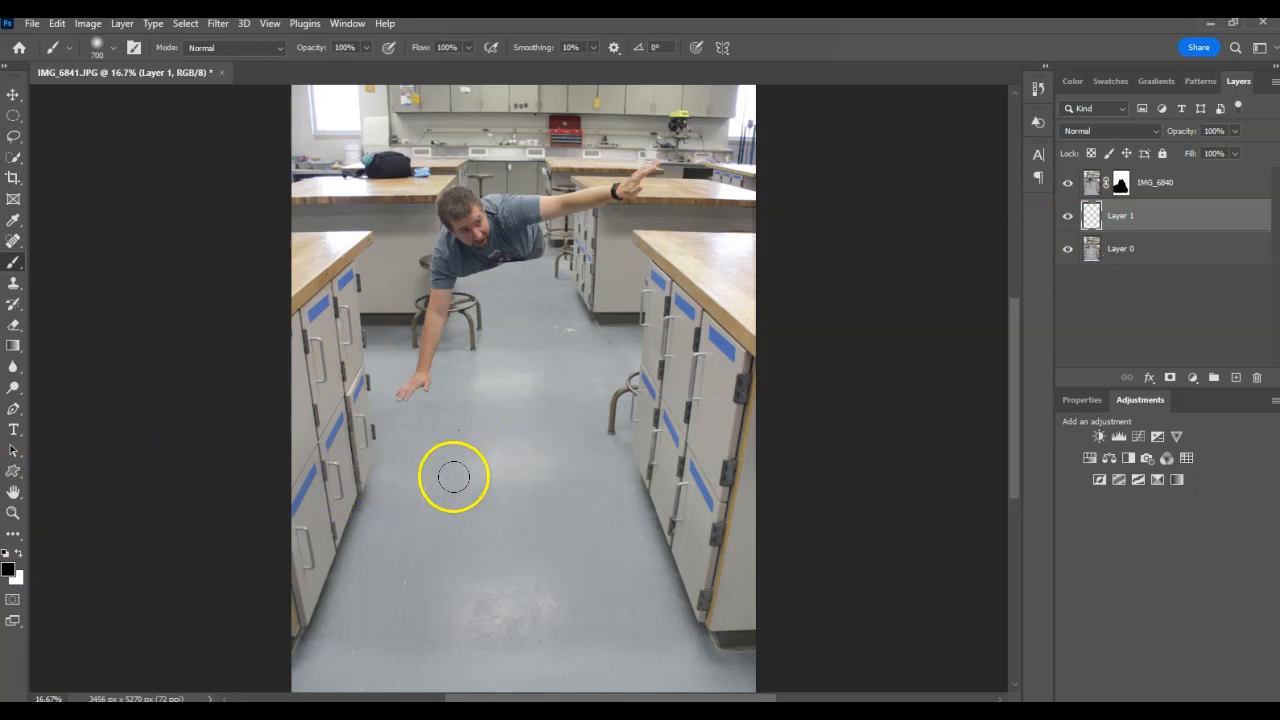
{"action": "mouse_move", "coordinate": [422, 496]}
{"action": "left_mouse_down"}
{"action": "mouse_move", "coordinate": [485, 453]}
{"action": "mouse_move", "coordinate": [467, 453]}
{"action": "mouse_move", "coordinate": [517, 383]}
{"action": "mouse_move", "coordinate": [455, 444]}
{"action": "mouse_move", "coordinate": [477, 431]}
{"action": "mouse_move", "coordinate": [499, 373]}
{"action": "mouse_move", "coordinate": [536, 426]}
{"action": "mouse_move", "coordinate": [508, 344]}
{"action": "mouse_move", "coordinate": [513, 431]}
{"action": "mouse_move", "coordinate": [538, 470]}
{"action": "mouse_move", "coordinate": [477, 475]}
{"action": "mouse_move", "coordinate": [417, 503]}
{"action": "mouse_move", "coordinate": [498, 486]}
{"action": "mouse_move", "coordinate": [543, 450]}
{"action": "mouse_move", "coordinate": [576, 453]}
{"action": "mouse_move", "coordinate": [398, 513]}
{"action": "left_mouse_up"}
{"action": "left_click", "coordinate": [487, 383]}
{"action": "key", "text": "["}
{"action": "mouse_move", "coordinate": [551, 497]}
{"action": "left_mouse_down"}
{"action": "mouse_move", "coordinate": [617, 469]}
{"action": "mouse_move", "coordinate": [596, 455]}
{"action": "left_mouse_up"}
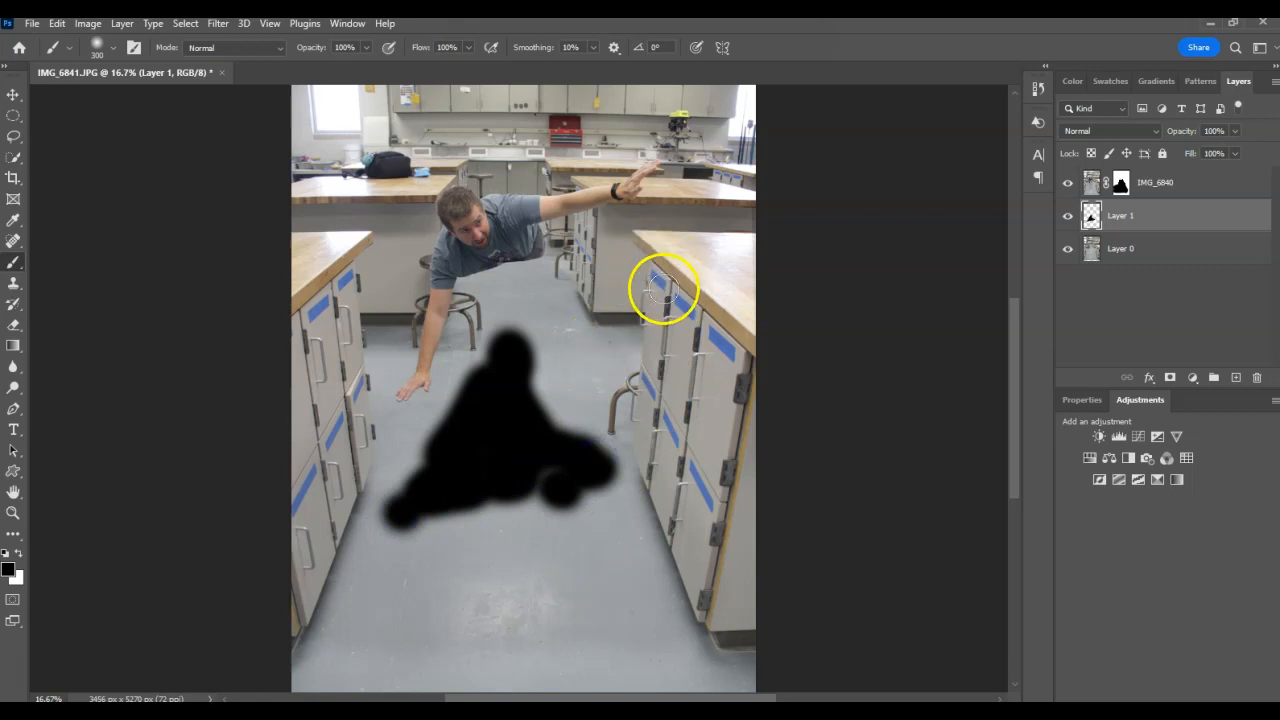
Extend the shadow's outstretched arm to the cabinets beside the stool leg, reducing the brush to 175 px
{"action": "left_click", "coordinate": [630, 440]}
{"action": "left_click_drag", "start_coordinate": [616, 463], "coordinate": [634, 424]}
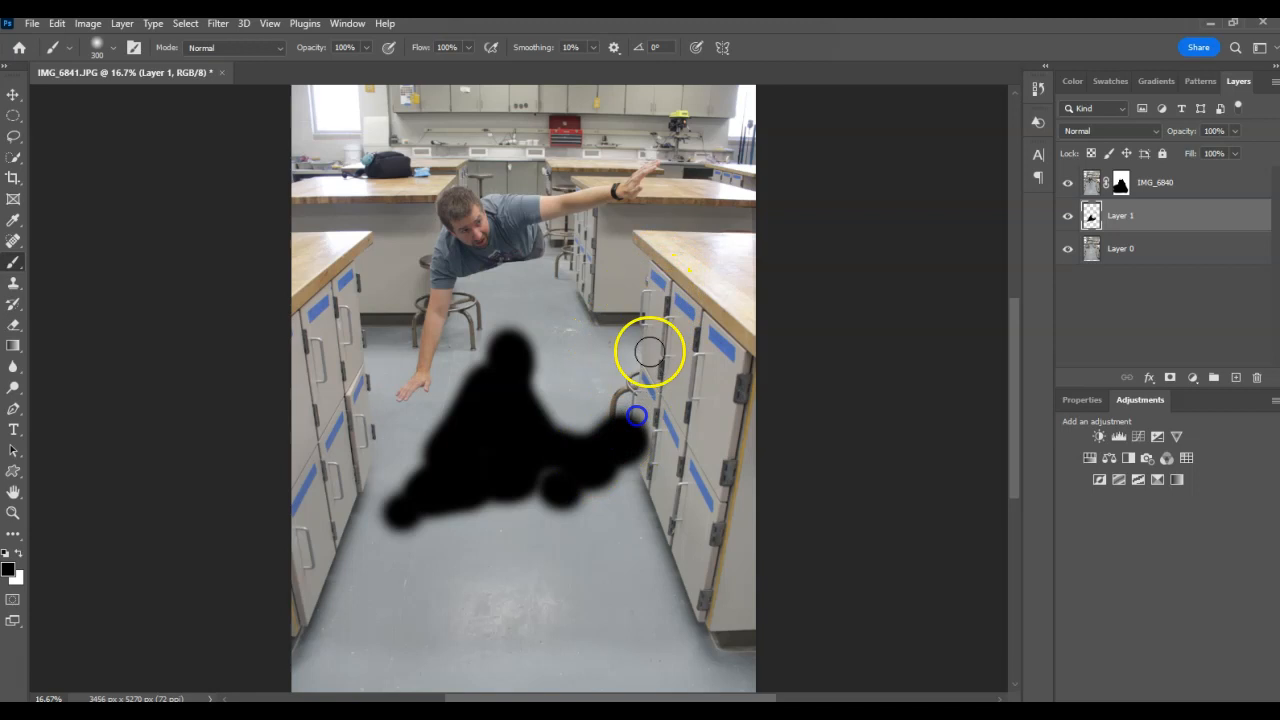
{"action": "key", "text": "["}
{"action": "key", "text": "["}
{"action": "key", "text": "["}
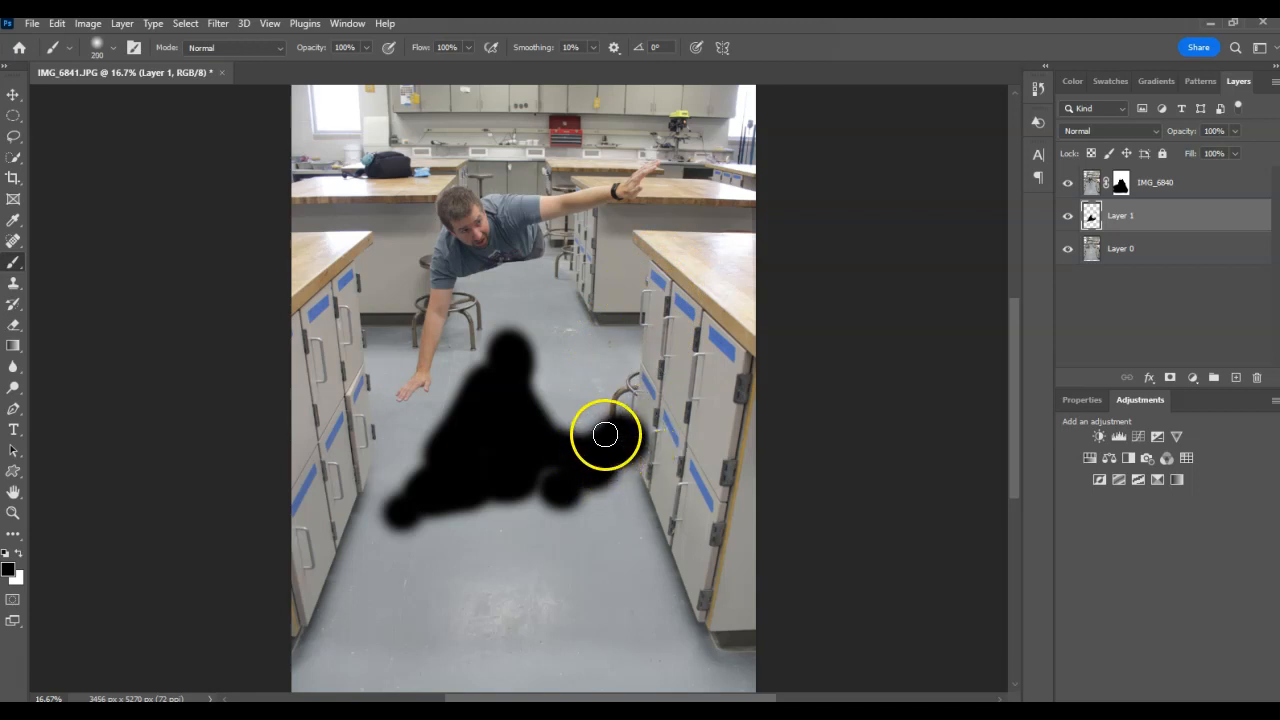
{"action": "mouse_move", "coordinate": [591, 477]}
{"action": "left_mouse_down"}
{"action": "mouse_move", "coordinate": [629, 449]}
{"action": "mouse_move", "coordinate": [619, 437]}
{"action": "left_mouse_up"}
{"action": "left_click_drag", "start_coordinate": [646, 396], "coordinate": [640, 428]}
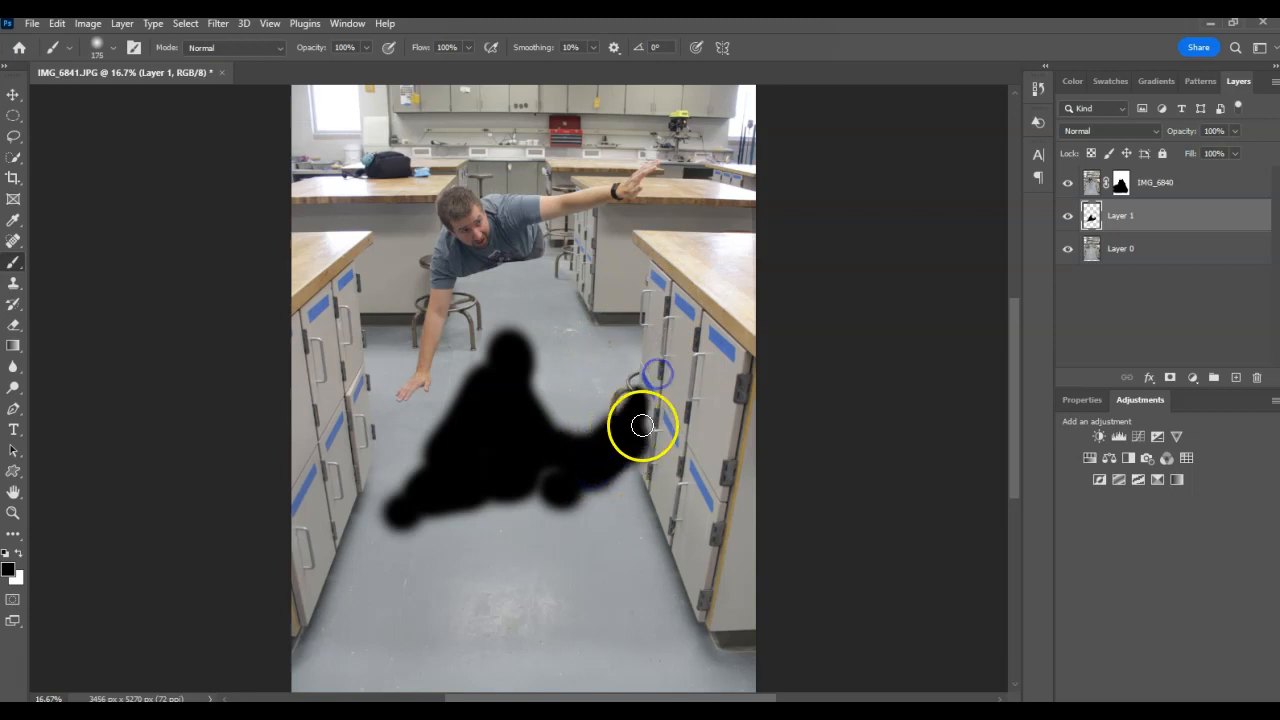
Paint black on the IMG_6840 mask up the cabinet fronts to the countertop corner, temporarily hiding Layer 1 and Layer 0
{"action": "left_click", "coordinate": [1122, 183]}
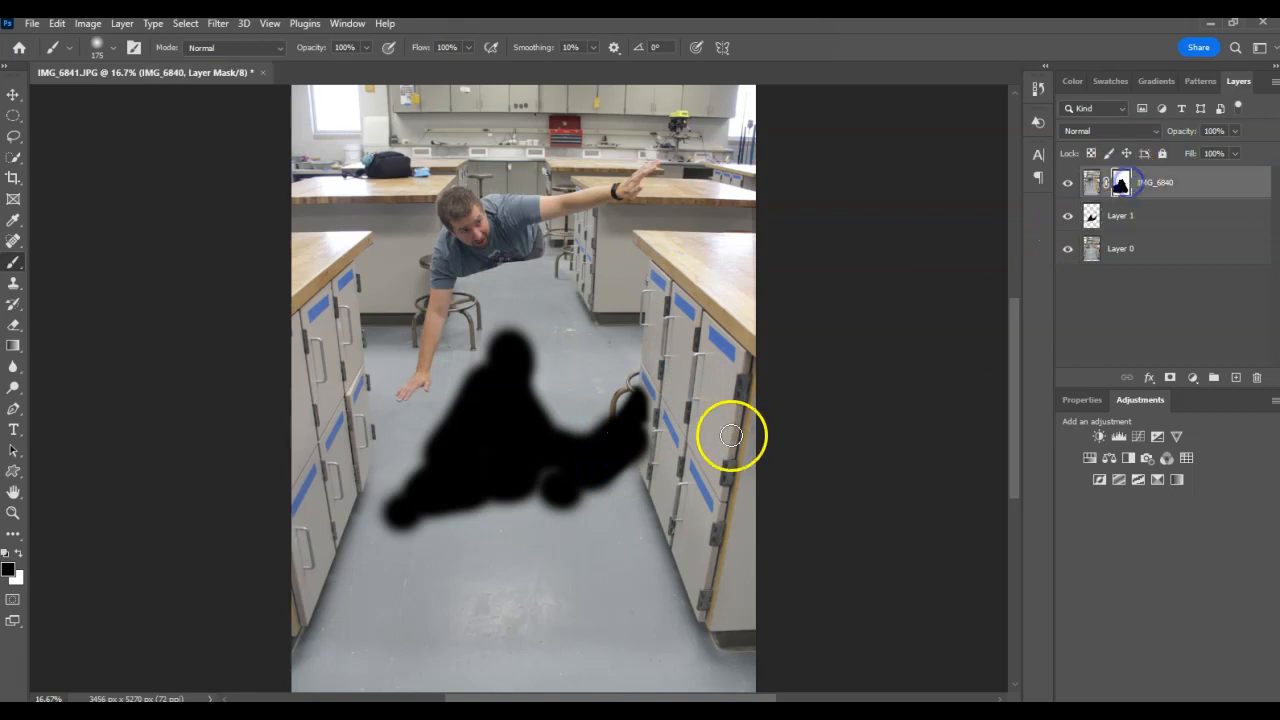
{"action": "left_click_drag", "start_coordinate": [660, 366], "coordinate": [653, 356]}
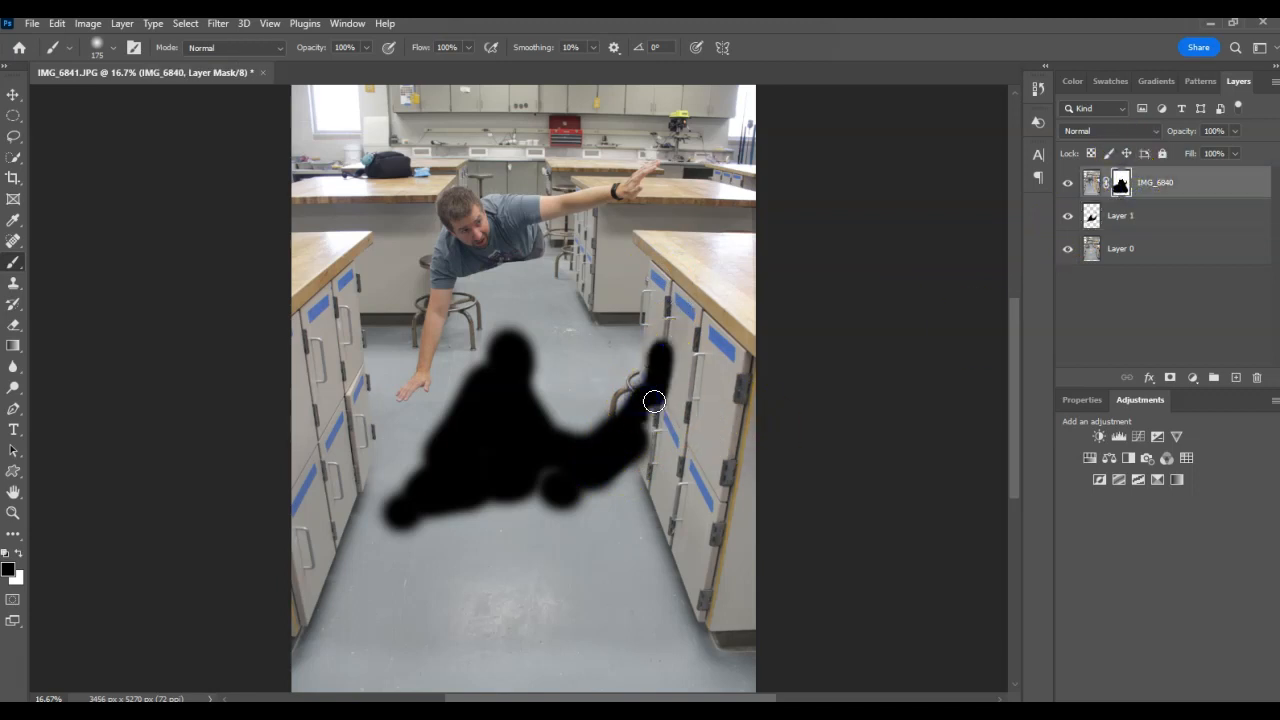
{"action": "key", "text": "ctrl+z"}
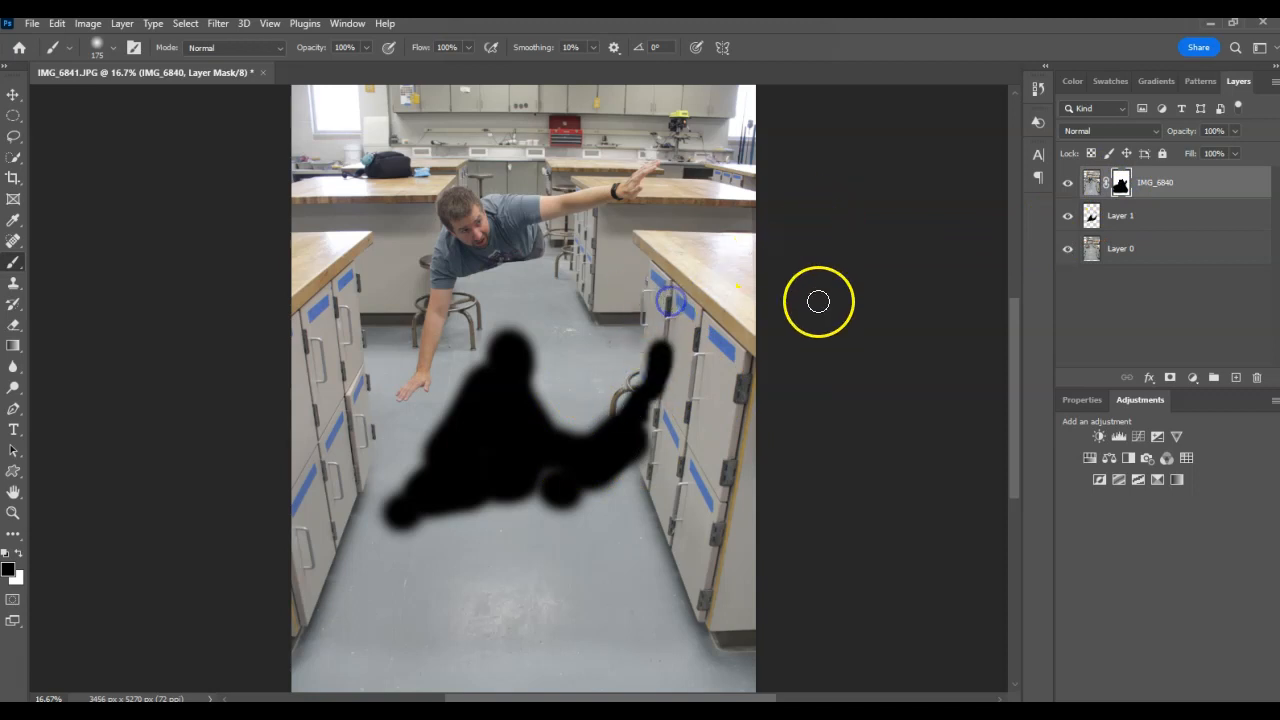
{"action": "left_click", "coordinate": [1067, 216]}
{"action": "left_click", "coordinate": [1067, 249]}
{"action": "left_click_drag", "start_coordinate": [631, 334], "coordinate": [659, 244]}
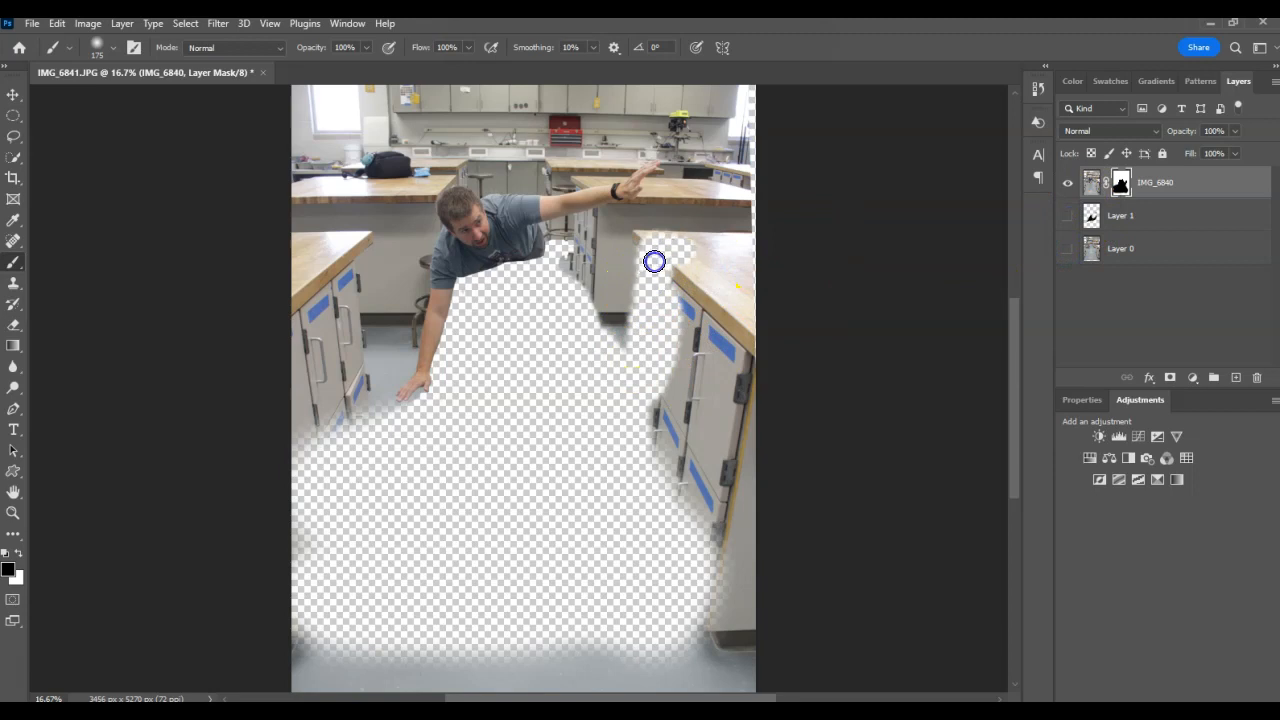
{"action": "left_click", "coordinate": [1067, 216]}
{"action": "left_click", "coordinate": [1067, 249]}
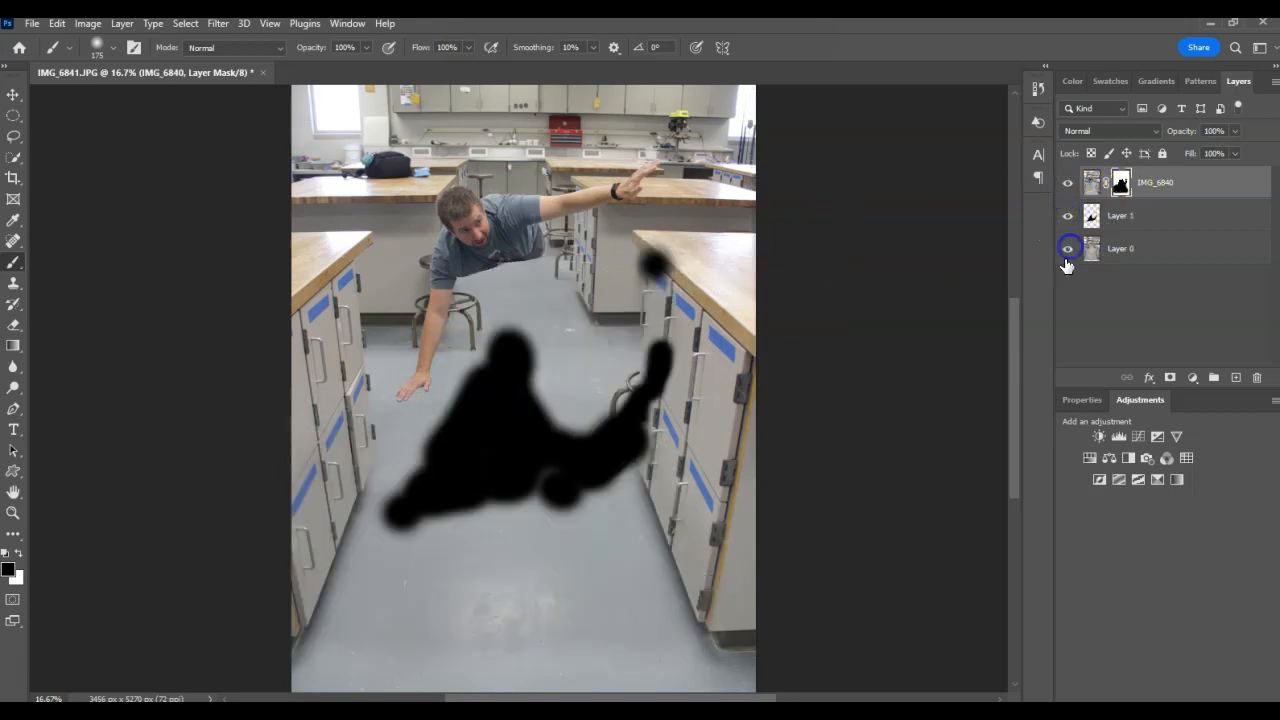
Paint the shadow arm on Layer 1 up the cabinet onto the countertop and add a rounded head at the shadow's lower edge
{"action": "left_click", "coordinate": [1095, 215]}
{"action": "mouse_move", "coordinate": [662, 364]}
{"action": "left_mouse_down"}
{"action": "mouse_move", "coordinate": [649, 272]}
{"action": "mouse_move", "coordinate": [688, 258]}
{"action": "left_mouse_up"}
{"action": "left_click_drag", "start_coordinate": [654, 333], "coordinate": [638, 408]}
{"action": "mouse_move", "coordinate": [645, 362]}
{"action": "left_mouse_down"}
{"action": "mouse_move", "coordinate": [636, 450]}
{"action": "mouse_move", "coordinate": [562, 473]}
{"action": "left_mouse_up"}
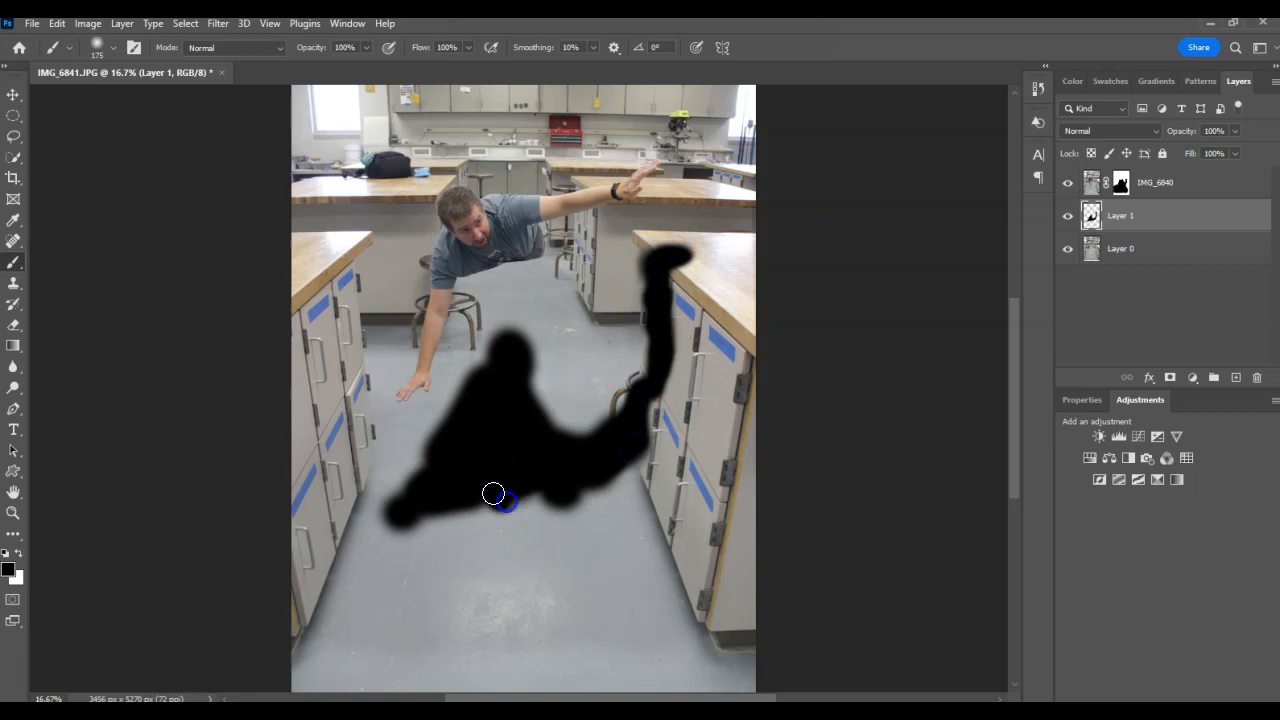
{"action": "left_click_drag", "start_coordinate": [492, 520], "coordinate": [494, 504]}
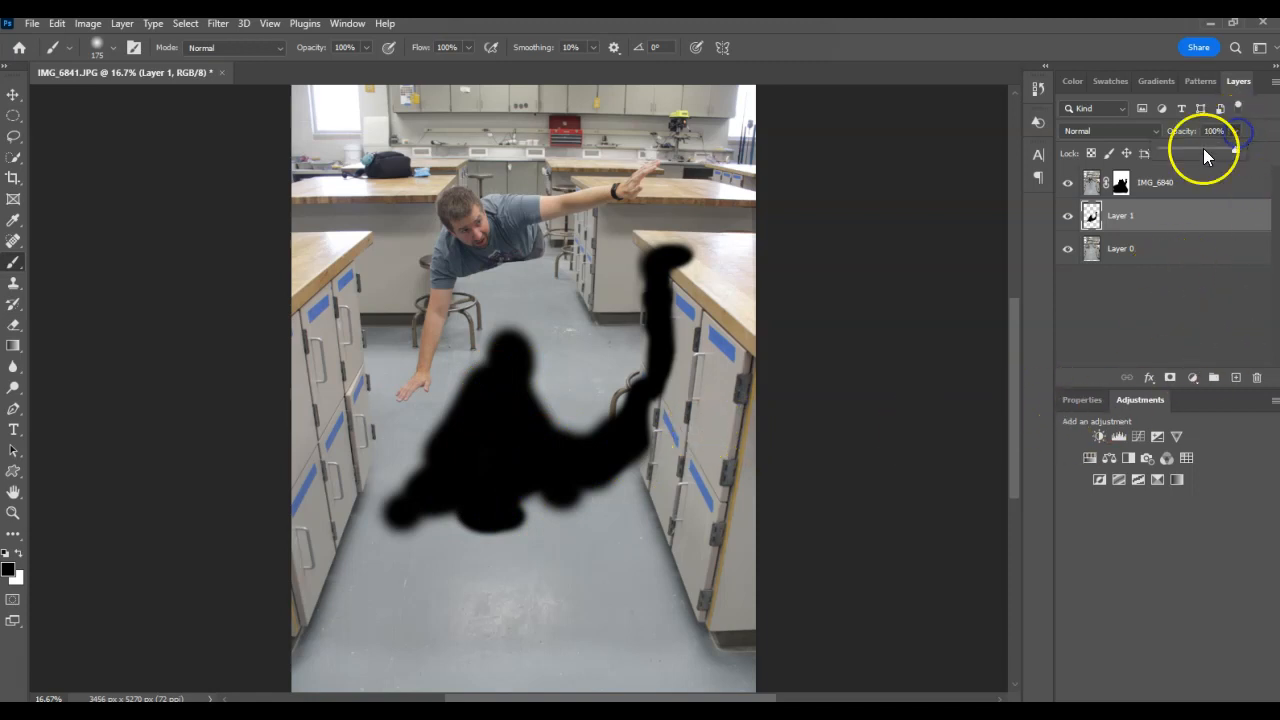
Lower the shadow layer's opacity to 45% and apply a Gaussian Blur with a 64-pixel radius to it
{"action": "left_click", "coordinate": [1203, 148]}
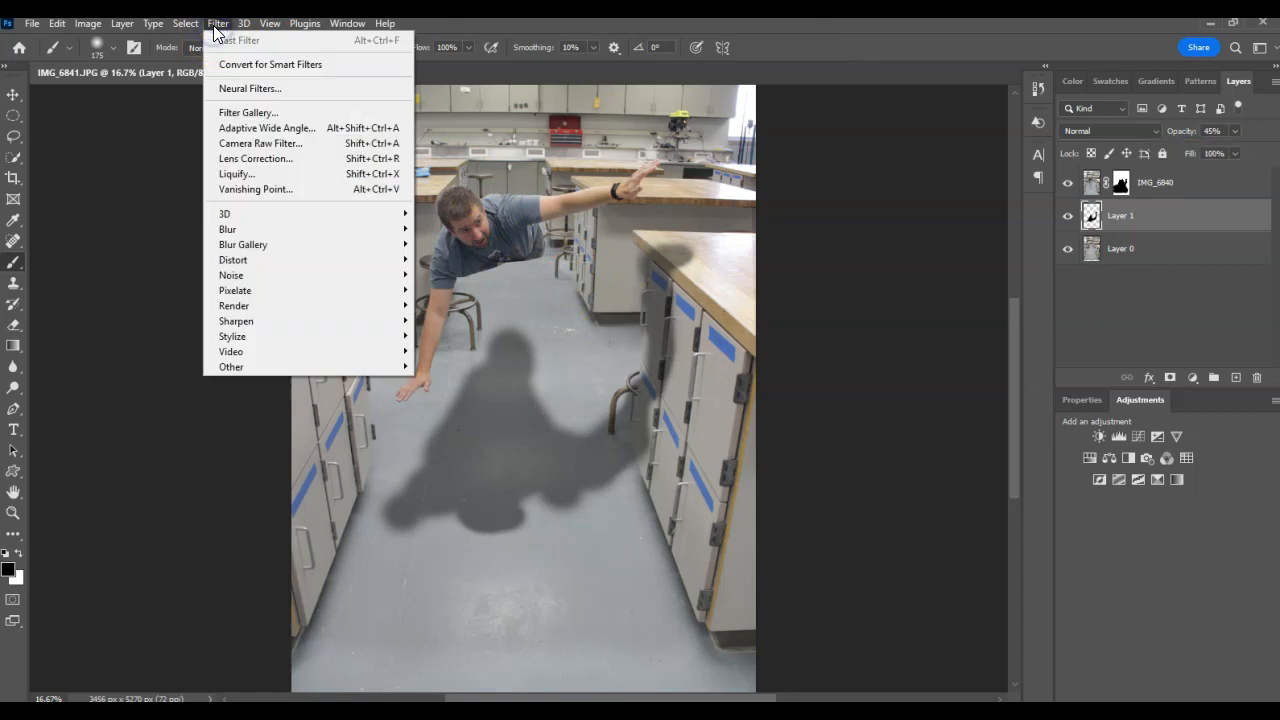
{"action": "mouse_move", "coordinate": [285, 232]}
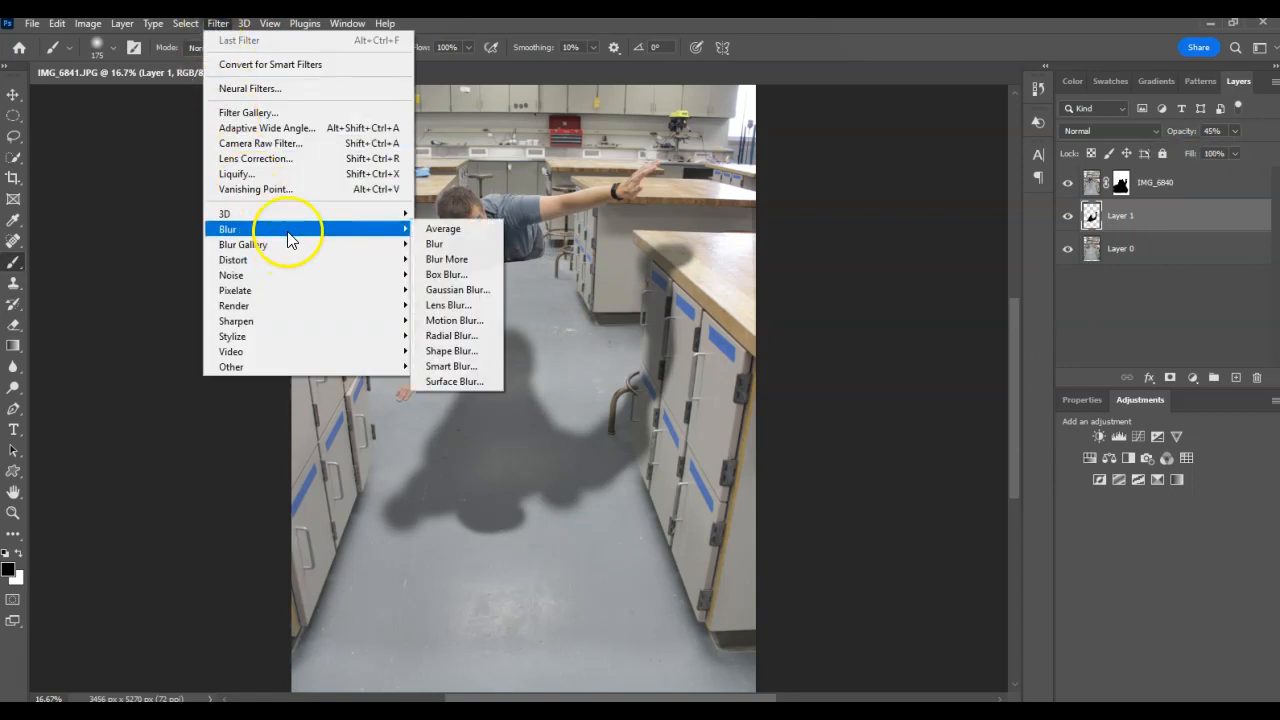
{"action": "left_click", "coordinate": [462, 290]}
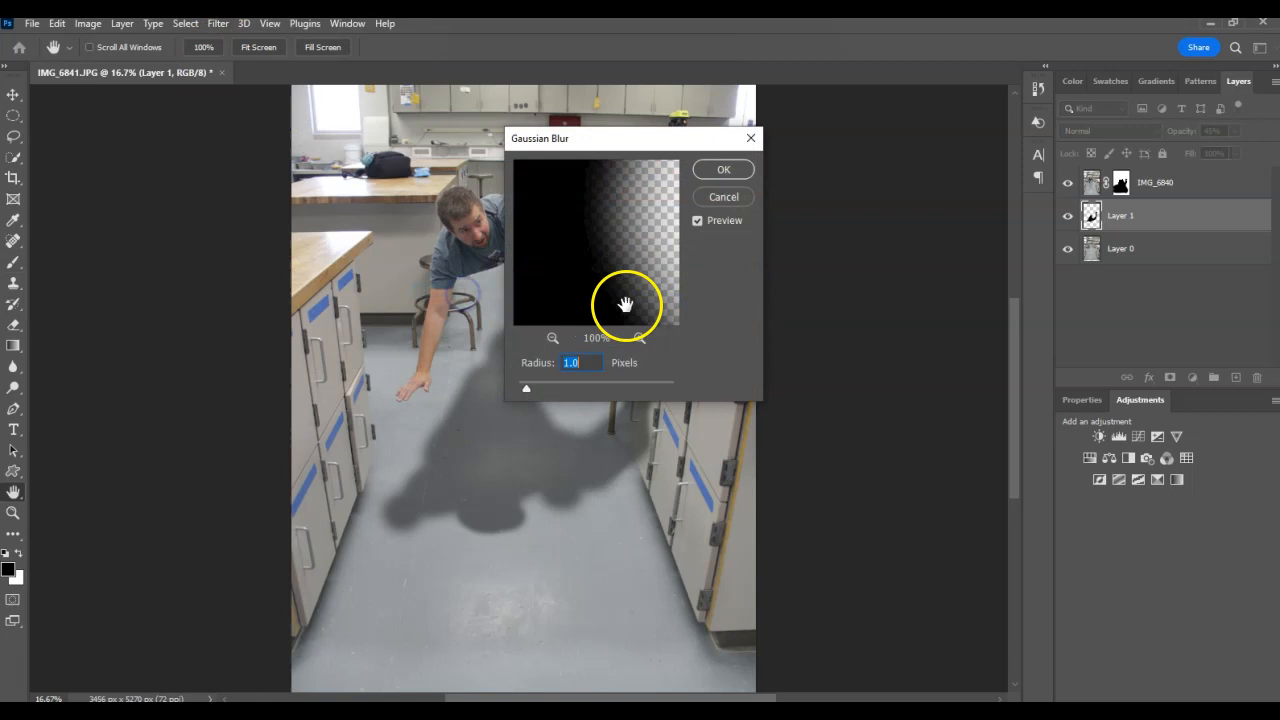
{"action": "left_click_drag", "start_coordinate": [559, 384], "coordinate": [609, 386]}
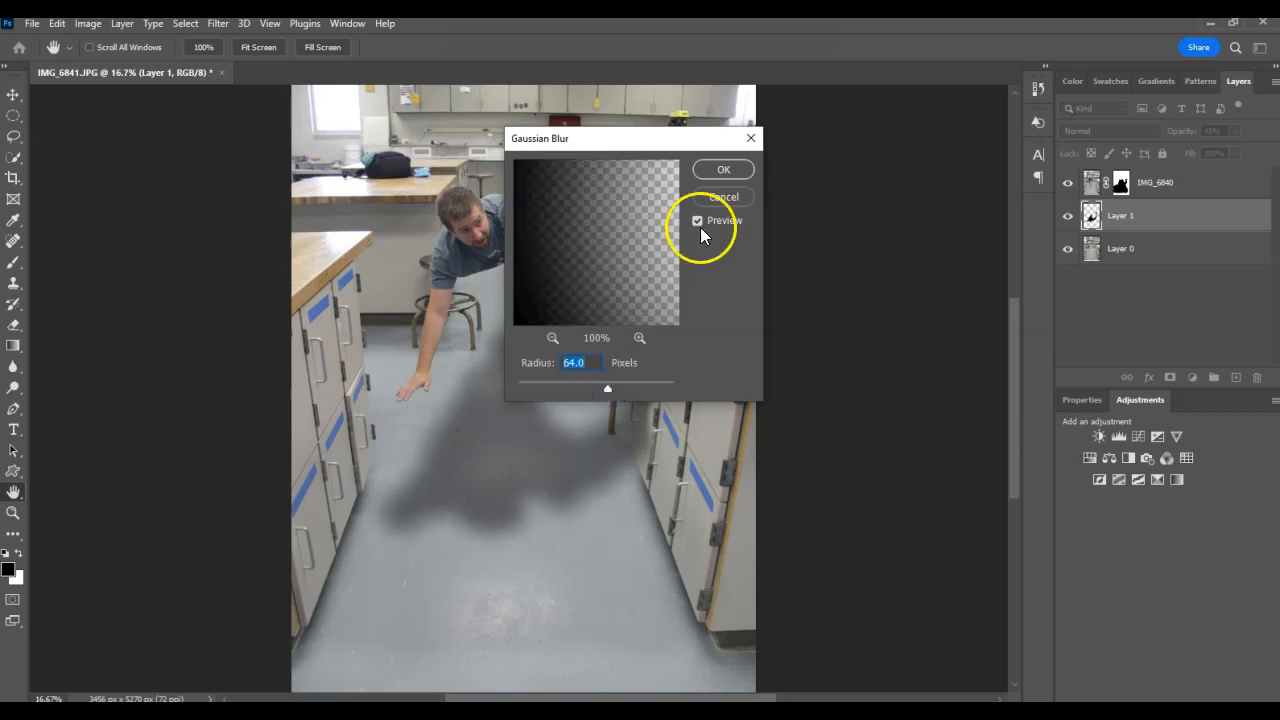
{"action": "left_click", "coordinate": [716, 172]}
Reduce Layer 1's opacity to 20% and add a layer mask to it
{"action": "left_click", "coordinate": [1234, 132]}
{"action": "left_click_drag", "start_coordinate": [1227, 157], "coordinate": [1221, 156]}
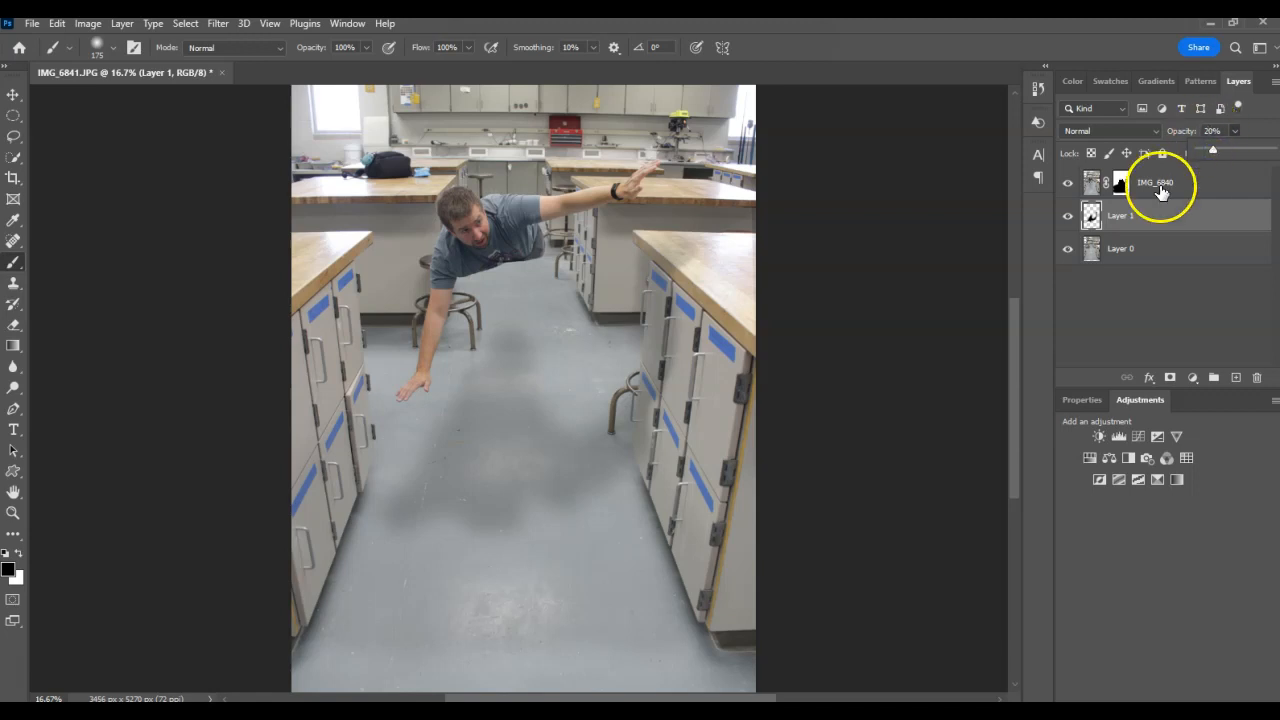
{"action": "left_click", "coordinate": [1091, 218]}
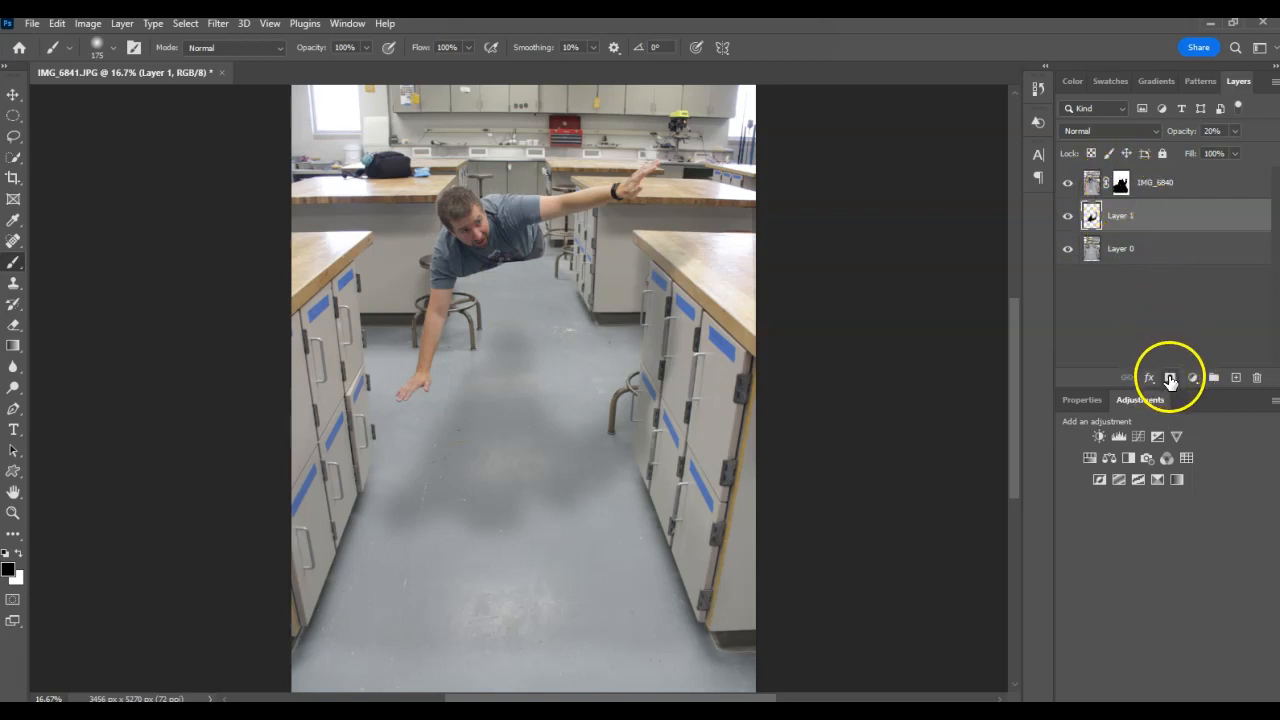
{"action": "left_click", "coordinate": [1170, 378]}
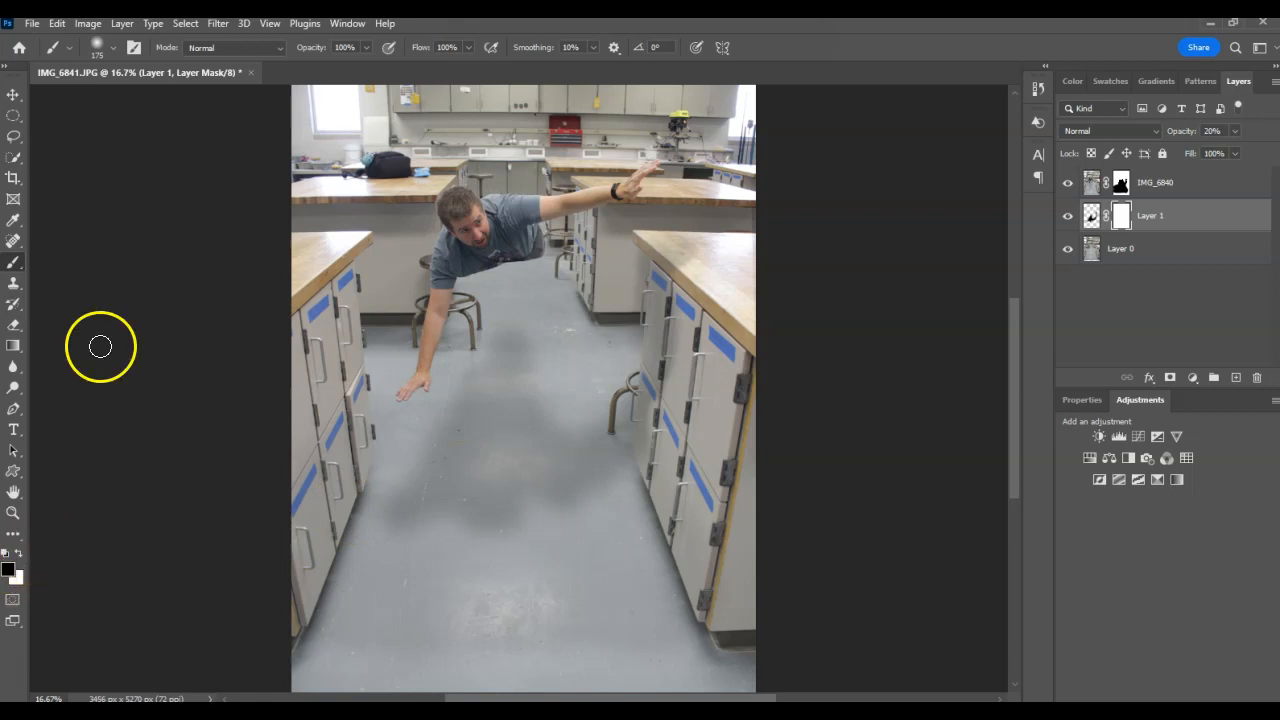
Paint black on Layer 1's mask to remove the shadow from the cabinet fronts and trim its lower edge on the floor
{"action": "mouse_move", "coordinate": [591, 388]}
{"action": "left_mouse_down"}
{"action": "mouse_move", "coordinate": [651, 257]}
{"action": "mouse_move", "coordinate": [636, 321]}
{"action": "mouse_move", "coordinate": [674, 337]}
{"action": "mouse_move", "coordinate": [663, 411]}
{"action": "mouse_move", "coordinate": [680, 400]}
{"action": "left_mouse_up"}
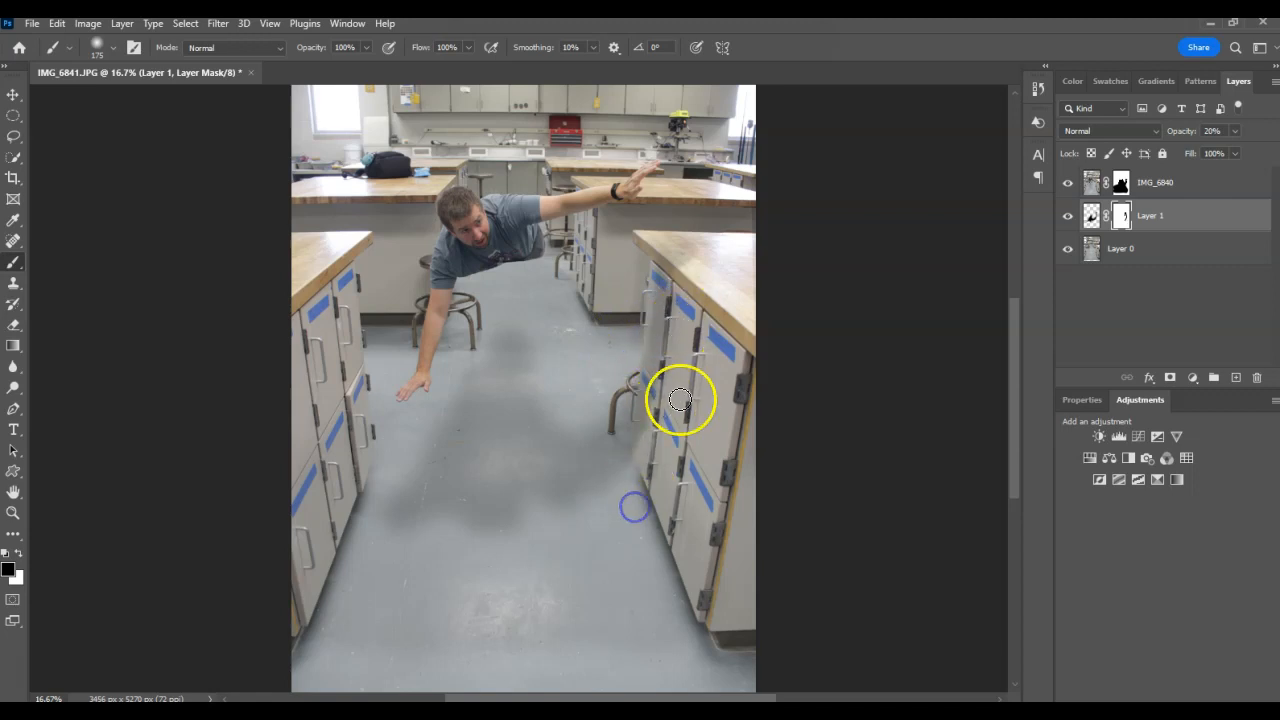
{"action": "mouse_move", "coordinate": [549, 520]}
{"action": "left_mouse_down"}
{"action": "mouse_move", "coordinate": [582, 510]}
{"action": "mouse_move", "coordinate": [600, 529]}
{"action": "mouse_move", "coordinate": [623, 513]}
{"action": "mouse_move", "coordinate": [593, 533]}
{"action": "mouse_move", "coordinate": [645, 494]}
{"action": "mouse_move", "coordinate": [617, 546]}
{"action": "left_mouse_up"}
{"action": "left_click", "coordinate": [413, 556]}
{"action": "left_click", "coordinate": [351, 568]}
Enlarge the brush to 500 px and mask away the shadow's edges between the body and the stool leg by the cabinets
{"action": "key", "text": "]"}
{"action": "key", "text": "]"}
{"action": "left_click_drag", "start_coordinate": [569, 354], "coordinate": [558, 388]}
{"action": "key", "text": "]"}
{"action": "key", "text": "]"}
{"action": "key", "text": "]"}
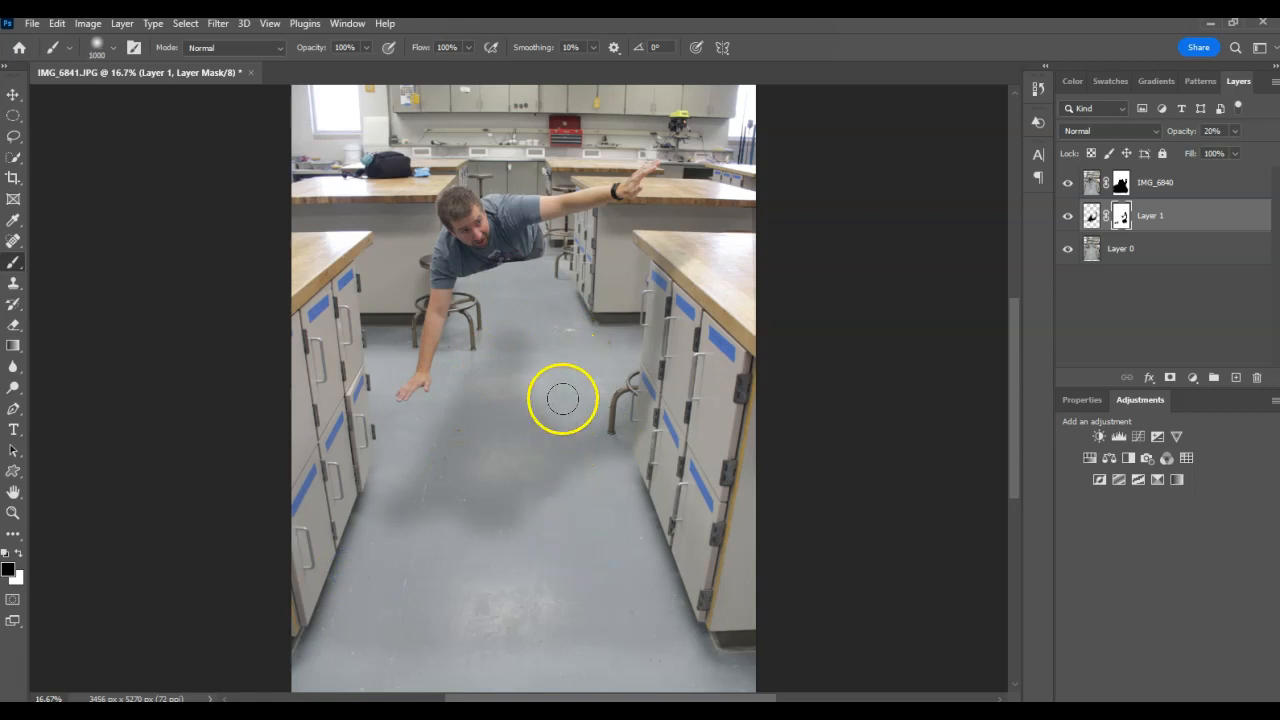
{"action": "left_click", "coordinate": [560, 392]}
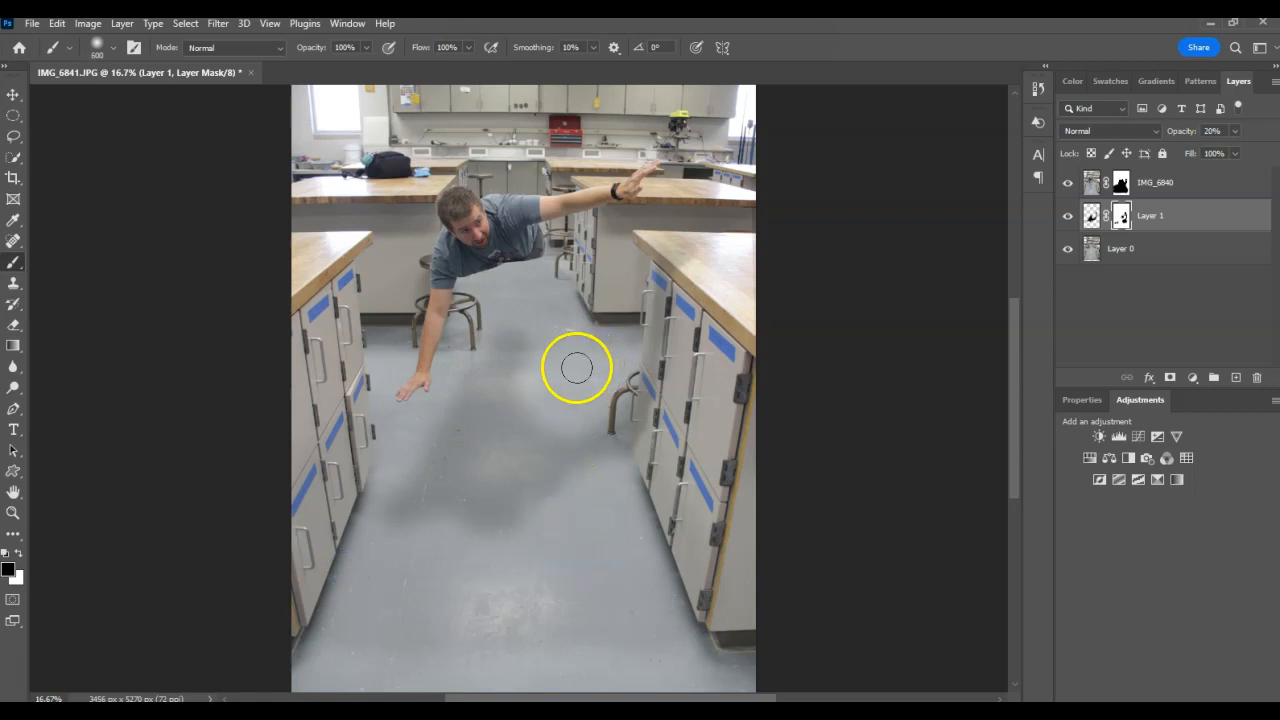
{"action": "left_click", "coordinate": [654, 458]}
{"action": "left_click", "coordinate": [603, 405]}
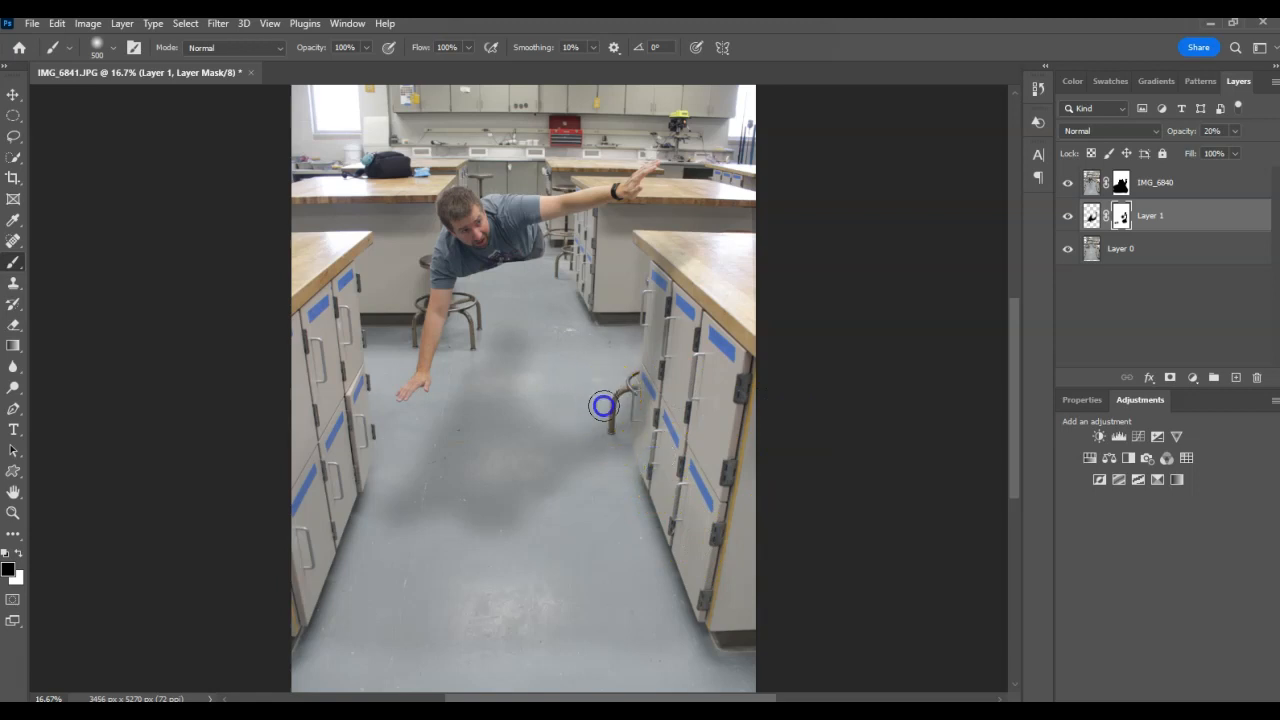
{"action": "mouse_move", "coordinate": [599, 412]}
{"action": "left_mouse_down"}
{"action": "mouse_move", "coordinate": [611, 380]}
{"action": "mouse_move", "coordinate": [597, 415]}
{"action": "left_mouse_up"}
{"action": "left_click", "coordinate": [634, 458]}
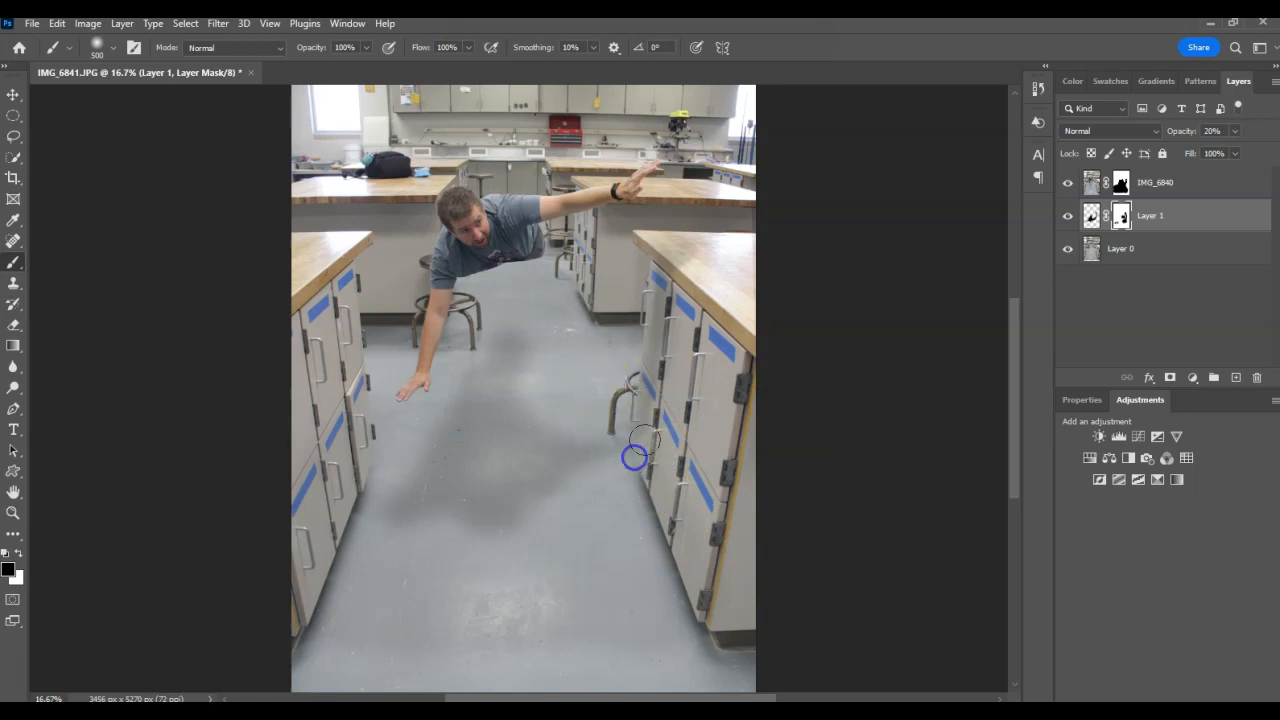
Mask out the remaining shadow traces along the cabinet base, doors and wooden countertop on Layer 1
{"action": "left_click", "coordinate": [673, 394]}
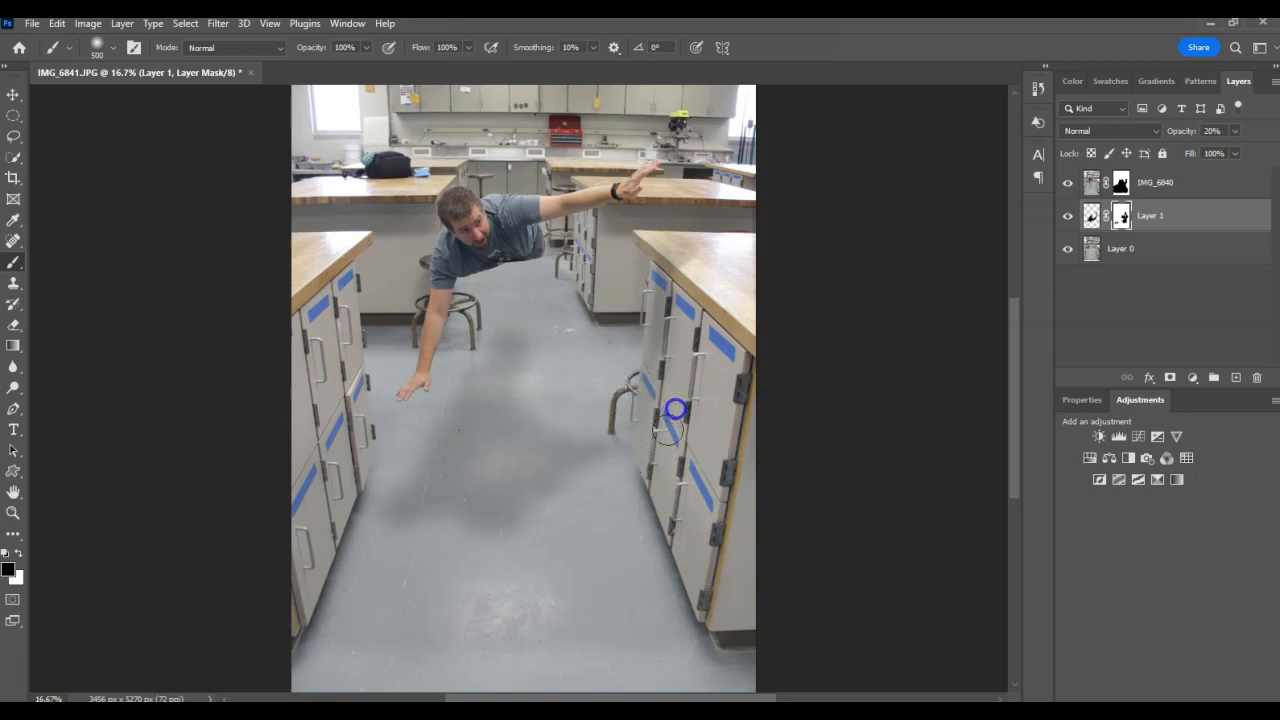
{"action": "mouse_move", "coordinate": [628, 489]}
{"action": "left_mouse_down"}
{"action": "mouse_move", "coordinate": [617, 508]}
{"action": "mouse_move", "coordinate": [655, 488]}
{"action": "left_mouse_up"}
{"action": "left_click_drag", "start_coordinate": [680, 374], "coordinate": [688, 404]}
{"action": "left_click", "coordinate": [676, 373]}
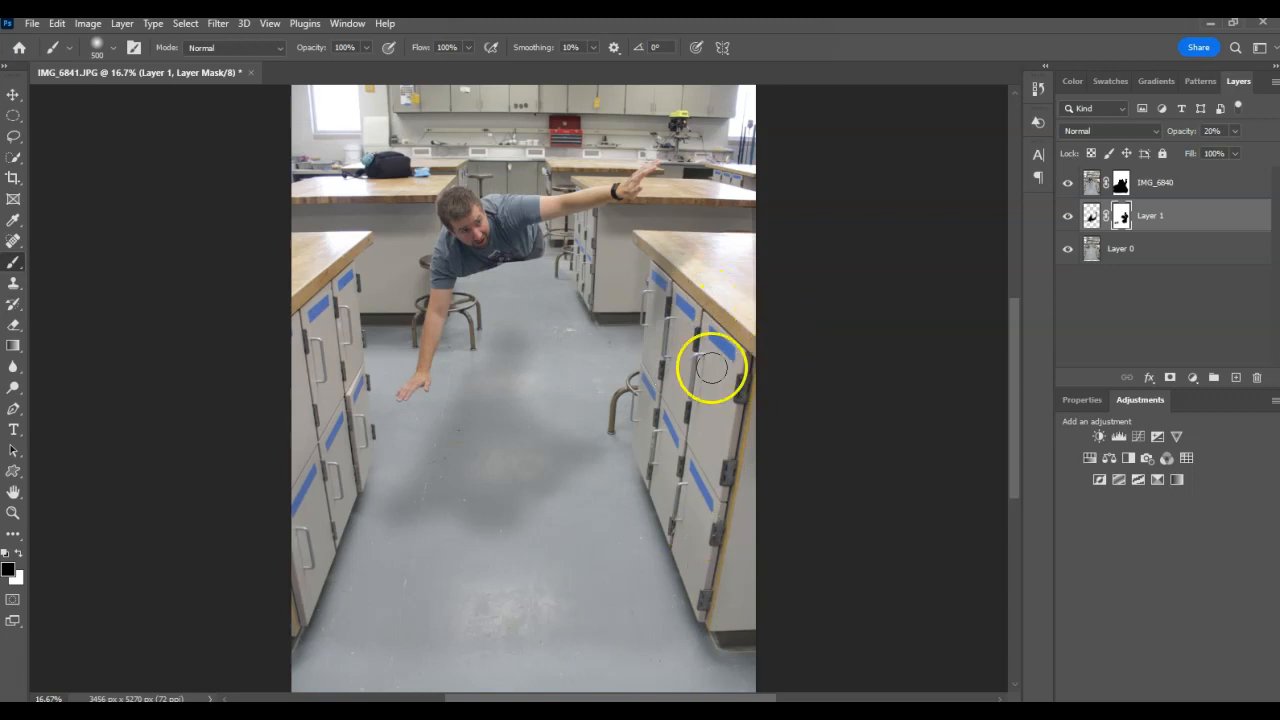
{"action": "left_click", "coordinate": [710, 270]}
{"action": "left_click", "coordinate": [734, 294]}
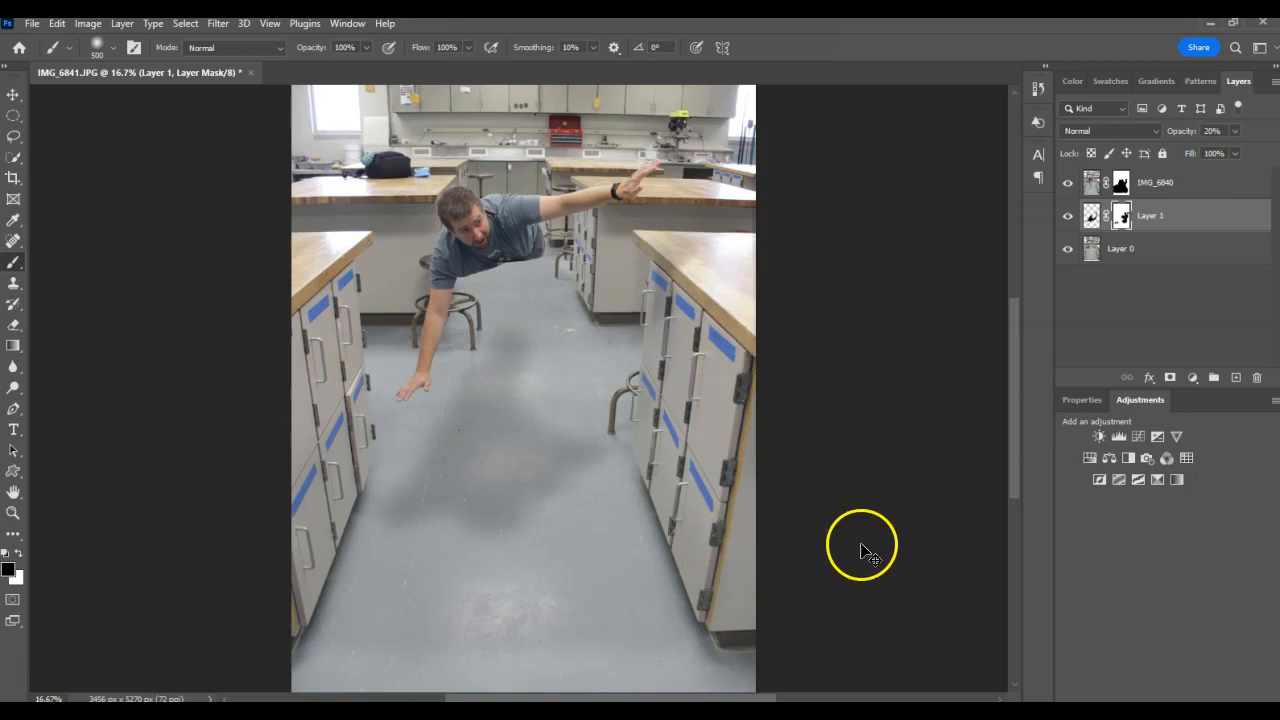
Soften the shadow's lower edge on the floor below the outstretched arm using black on Layer 1's mask
{"action": "key", "text": "ctrl+minus"}
{"action": "key", "text": "ctrl+minus"}
{"action": "mouse_move", "coordinate": [552, 446]}
{"action": "left_mouse_down"}
{"action": "mouse_move", "coordinate": [535, 480]}
{"action": "mouse_move", "coordinate": [528, 457]}
{"action": "left_mouse_up"}
{"action": "left_click", "coordinate": [565, 446]}
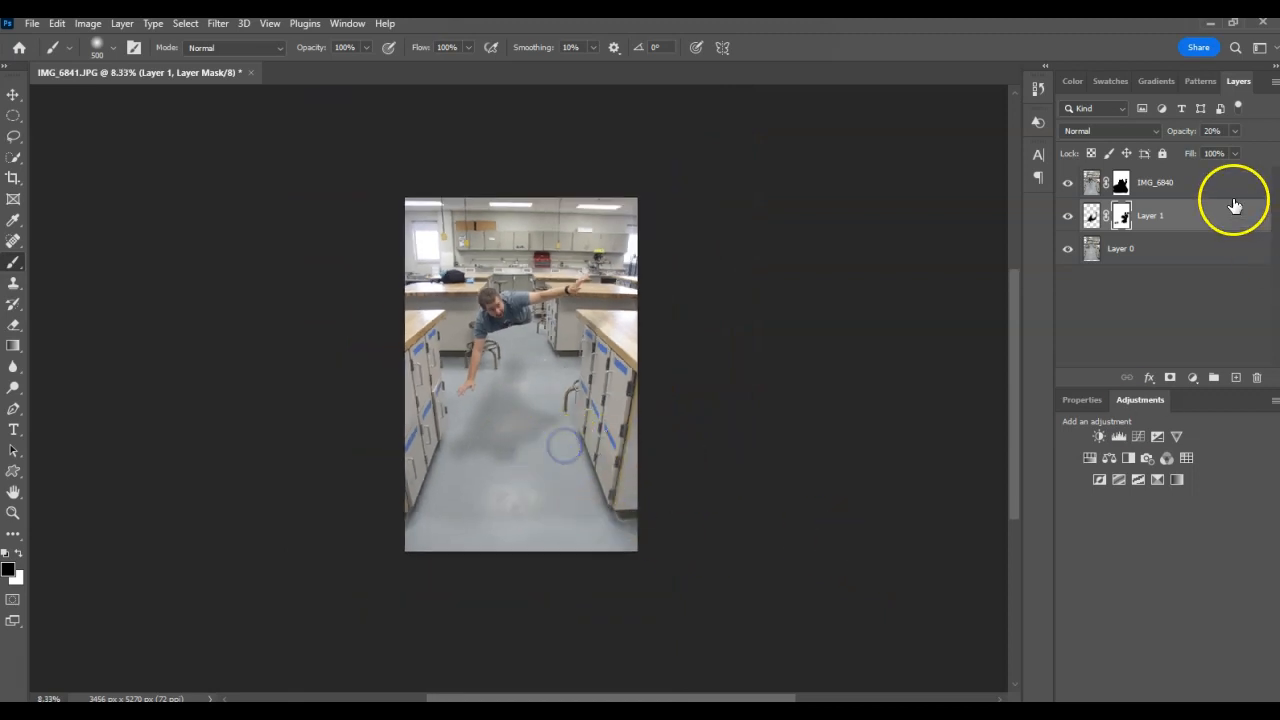